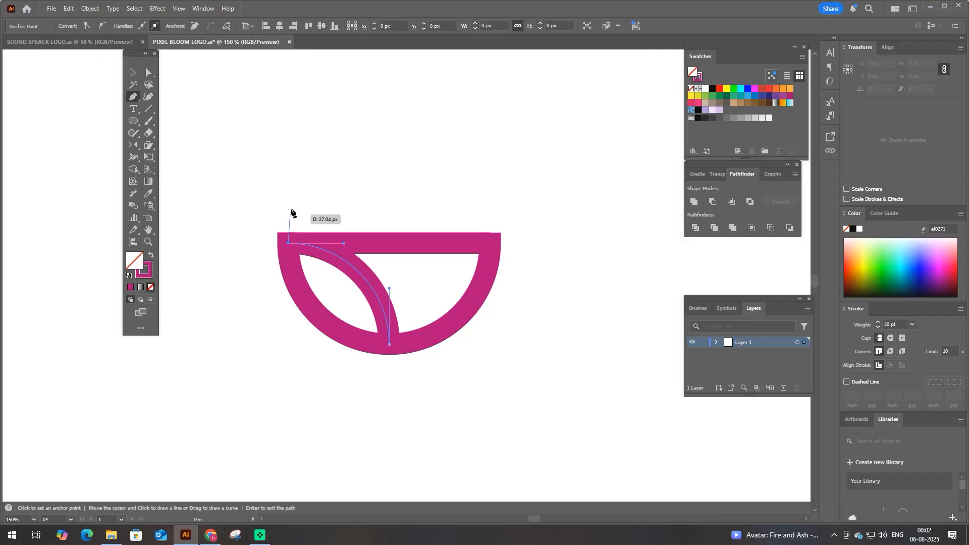
# - Draw an open path up from the bar's left end, about 59 px across, and back down toward the bar
pyautogui.click(288, 154)
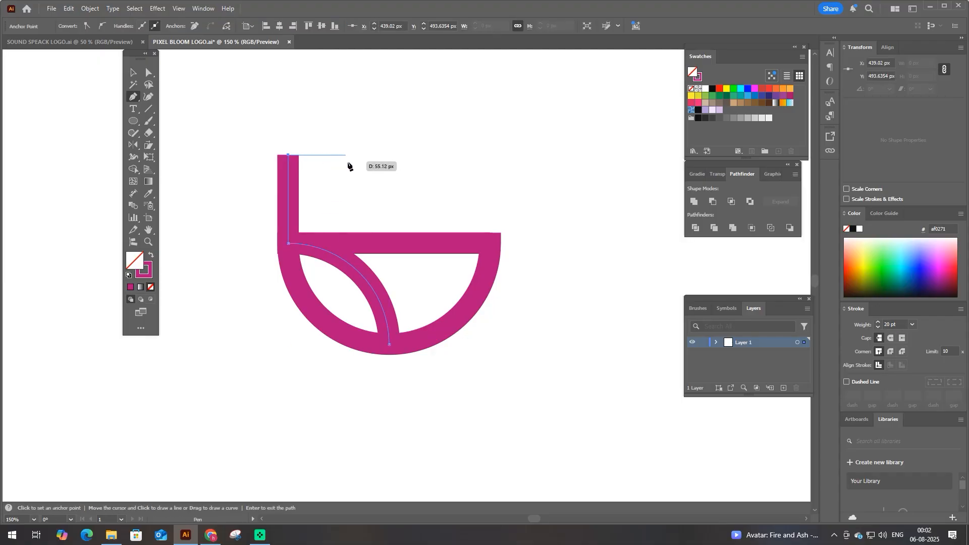
pyautogui.click(350, 155)
pyautogui.click(350, 228)
# - Reshape the new path to about 68 px high, with a rounded upper-right corner and its loose end reaching the horizontal bar
pyautogui.press('a')
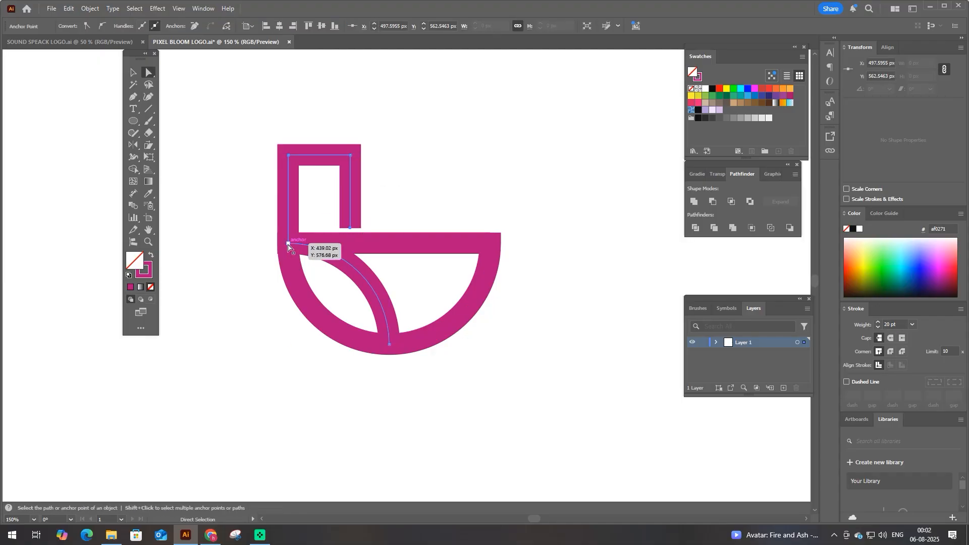
pyautogui.moveTo(259, 113); pyautogui.dragTo(386, 184)
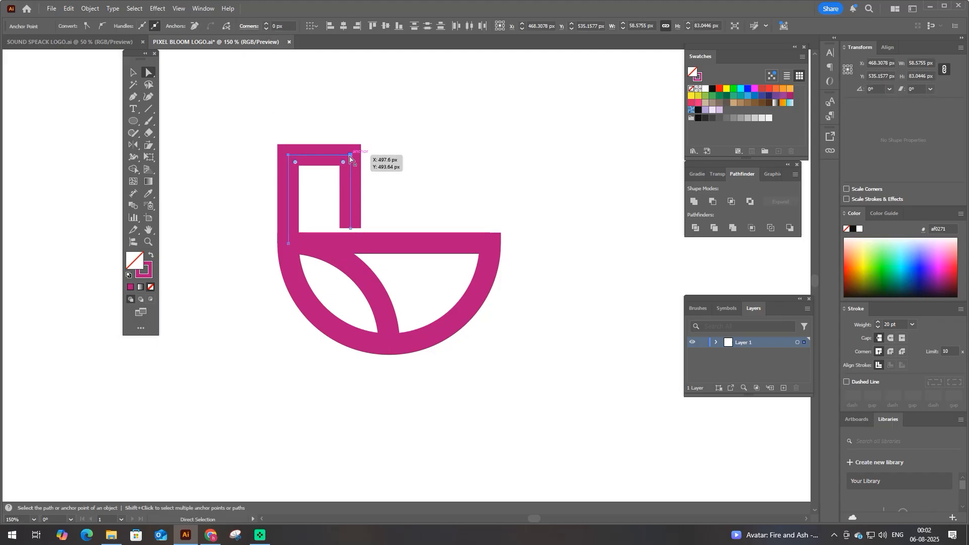
pyautogui.moveTo(350, 155); pyautogui.dragTo(351, 237)
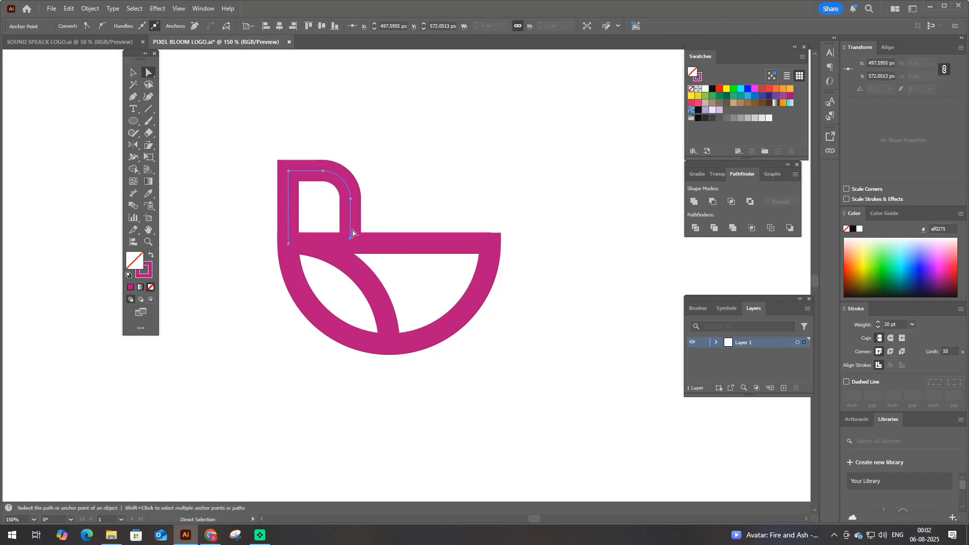
# - Duplicate the left petal path in place and reflect the copy across the bowl's vertical center axis
pyautogui.press('v')
pyautogui.moveTo(261, 180); pyautogui.dragTo(374, 215)
pyautogui.hotkey('ctrl', 'c')
pyautogui.hotkey('ctrl', 'f')
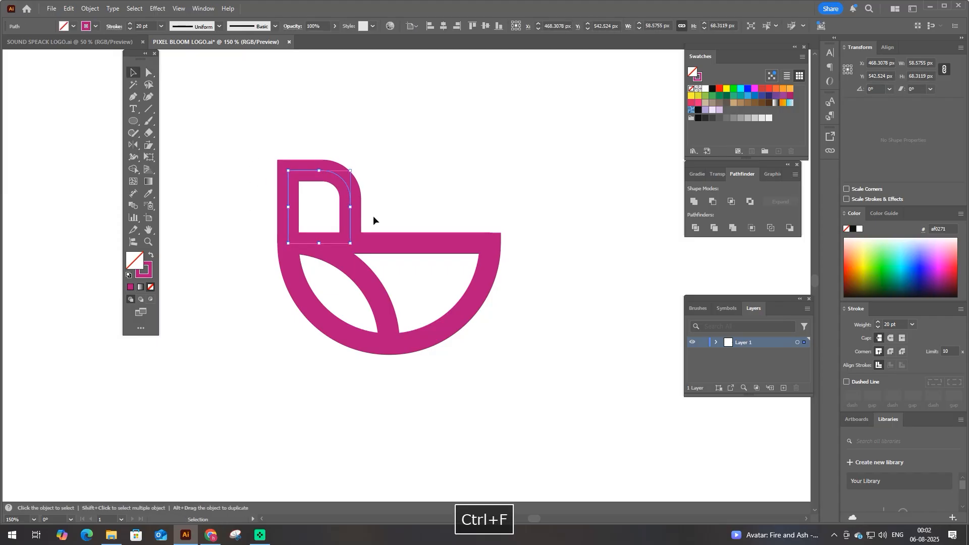
pyautogui.press('r')
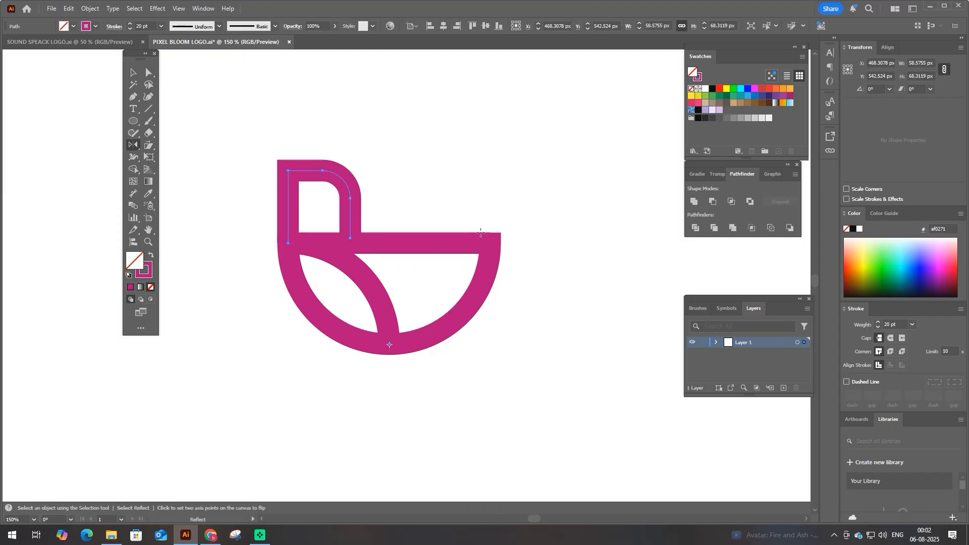
pyautogui.moveTo(480, 233); pyautogui.dragTo(373, 219)
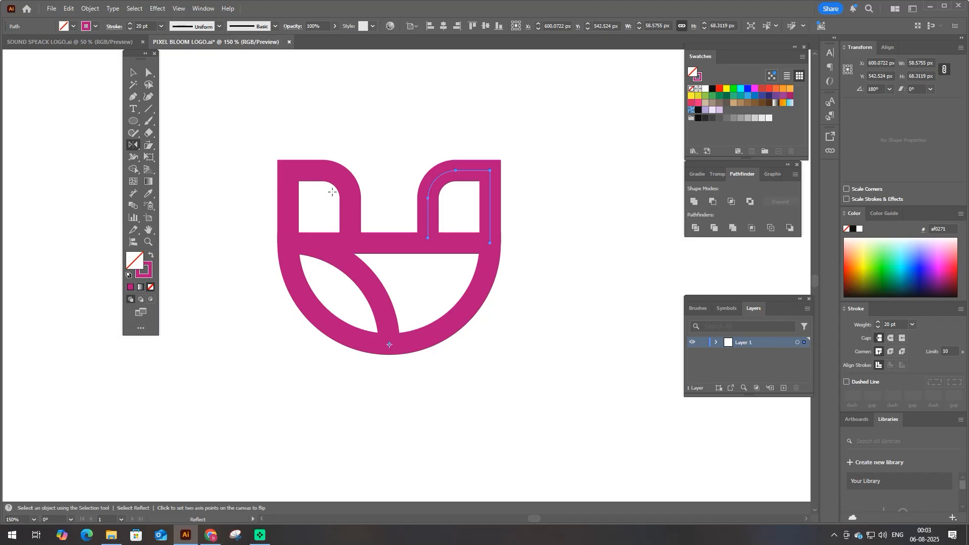
# - Group the left and right petal paths together
pyautogui.press('v')
pyautogui.moveTo(238, 124); pyautogui.dragTo(492, 188)
pyautogui.hotkey('ctrl', 'g')
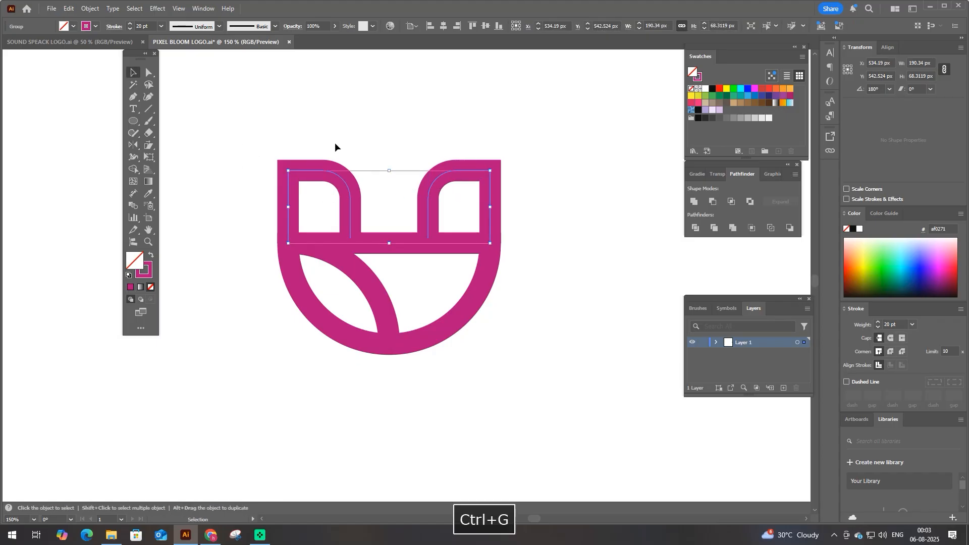
pyautogui.click(334, 146)
# - Draw a square about 76 px wide above the petals and rotate it 45° into a diamond
pyautogui.moveTo(132, 121); pyautogui.dragTo(201, 122)
pyautogui.moveTo(376, 132); pyautogui.dragTo(397, 173)
pyautogui.press('v')
pyautogui.moveTo(419, 93); pyautogui.dragTo(442, 139)
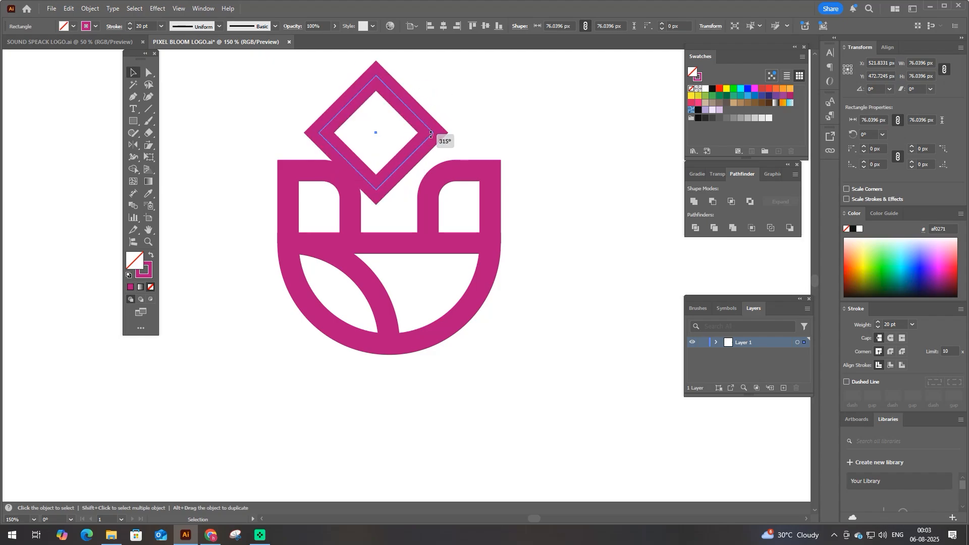
# - Round the diamond's left and right corners into a petal and center it horizontally with the side petals
pyautogui.press('a')
pyautogui.moveTo(285, 115); pyautogui.dragTo(356, 146)
pyautogui.press('v')
pyautogui.moveTo(341, 73); pyautogui.dragTo(389, 208)
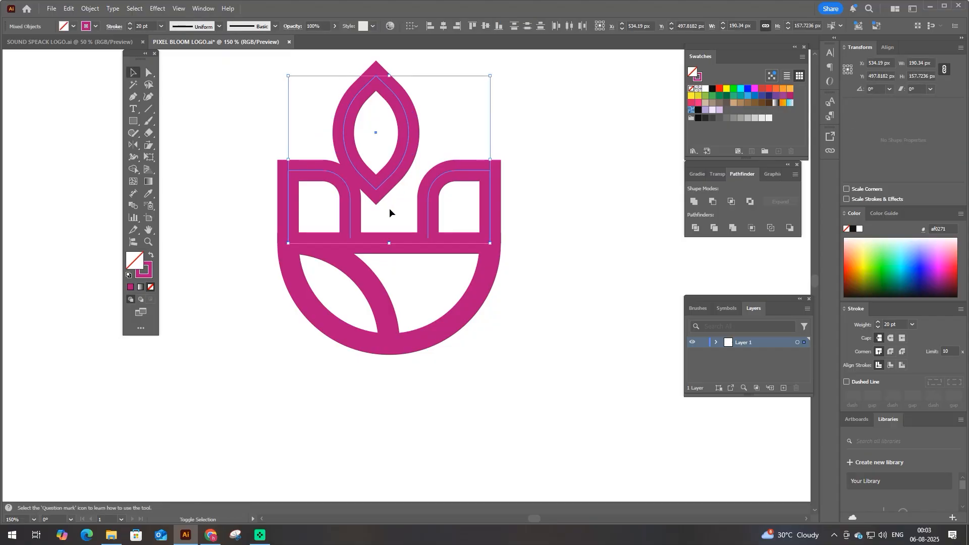
pyautogui.click(443, 25)
# - Move the center petal down between the side petals and enlarge its underlying square to about 90 px
pyautogui.click(453, 75)
pyautogui.moveTo(417, 125); pyautogui.dragTo(417, 186)
pyautogui.moveTo(392, 258); pyautogui.dragTo(397, 284)
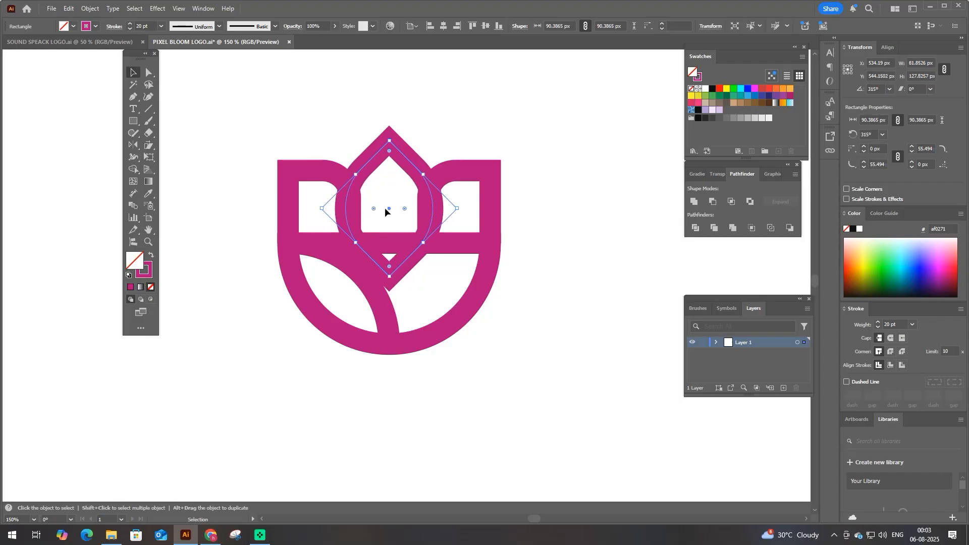
# - Increase the center petal's side corner radius to about 61.3 px and lower the tops of the side petals
pyautogui.press('a')
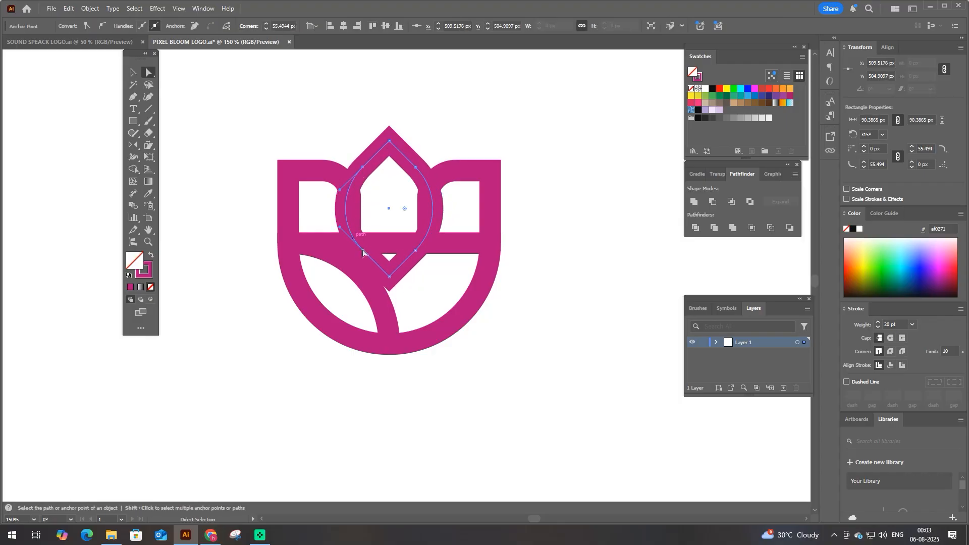
pyautogui.moveTo(405, 208); pyautogui.dragTo(414, 216)
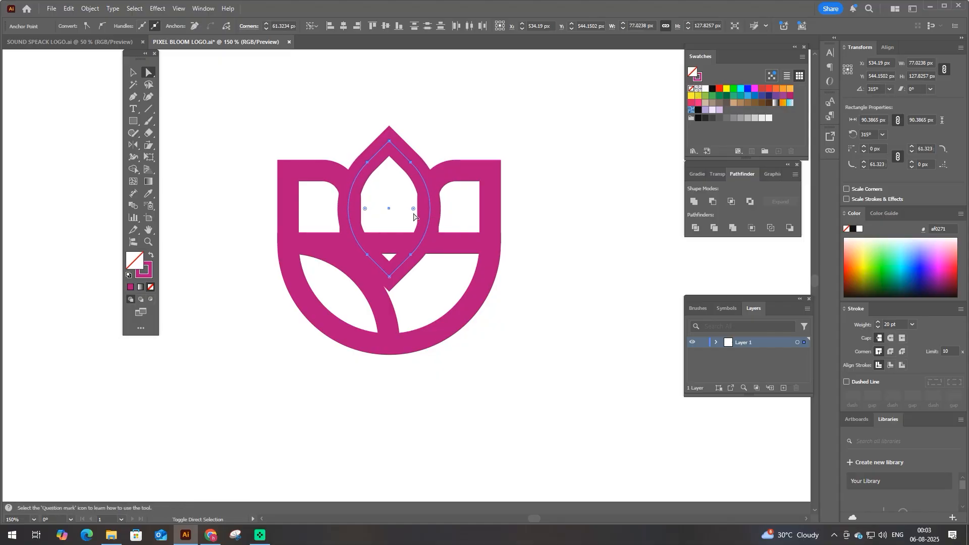
pyautogui.press('F9')
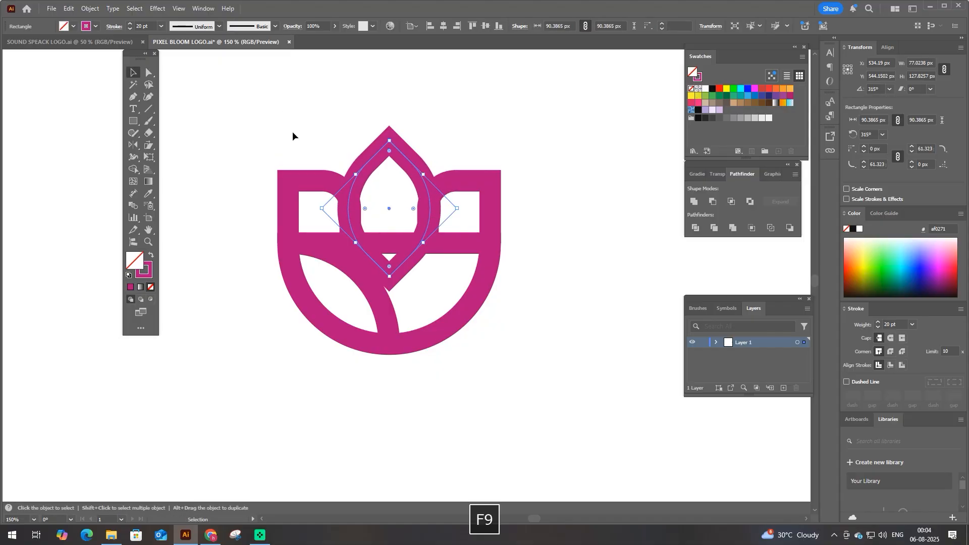
# - With Shape Builder, remove the center petal's tip below the bar and the side petal lines crossing into it
pyautogui.moveTo(292, 131); pyautogui.dragTo(410, 211)
pyautogui.scroll(1, 410, 211)
pyautogui.click(134, 170)
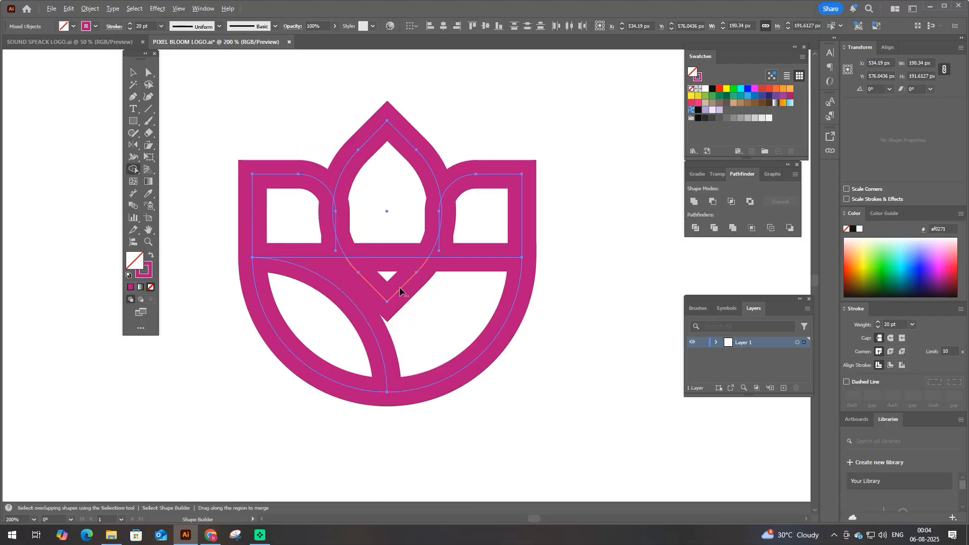
pyautogui.scroll(1, 345, 208)
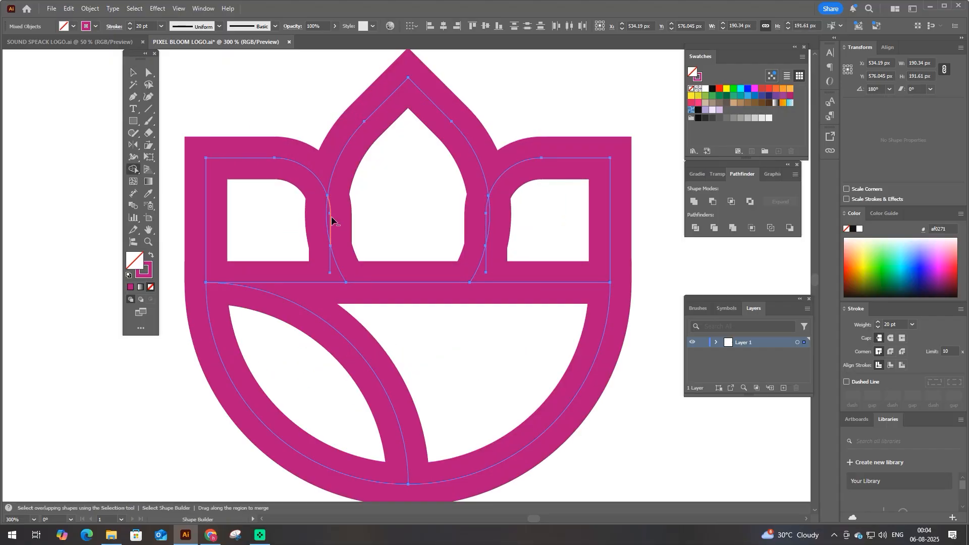
pyautogui.scroll(-1, 374, 232)
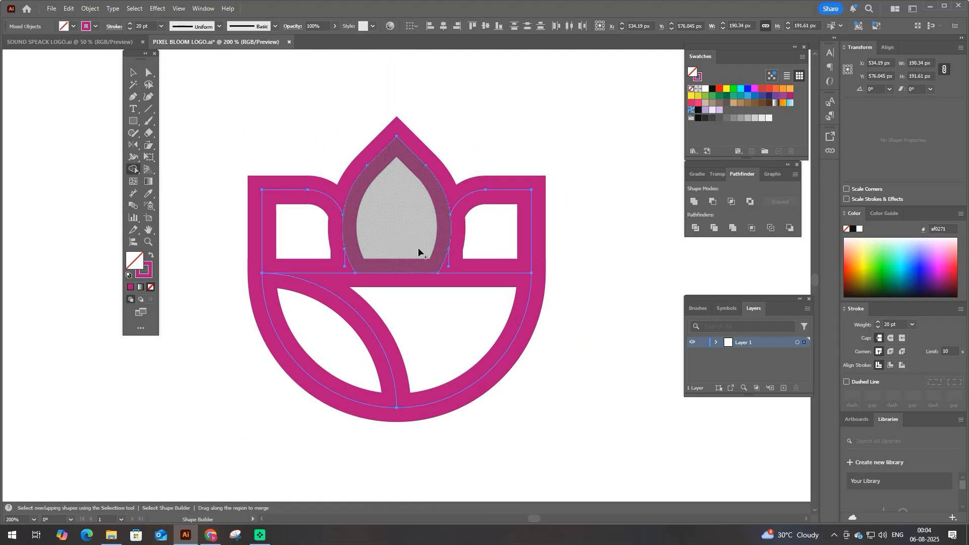
# - Delete the leftover vertical stubs of the side petals at both sides of the center petal's base
pyautogui.press('a')
pyautogui.moveTo(333, 255); pyautogui.dragTo(355, 274)
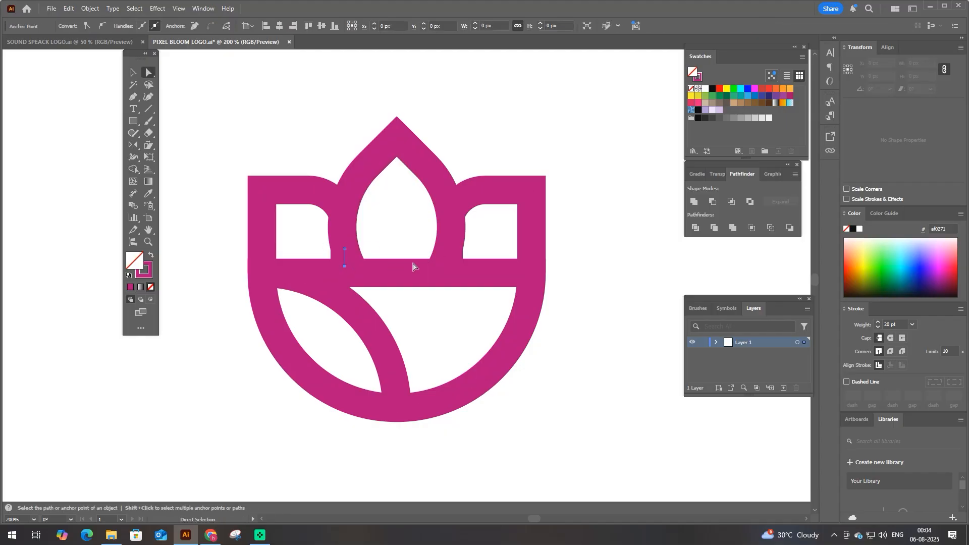
pyautogui.keyDown('shift'); pyautogui.click(449, 258); pyautogui.keyUp('shift')
pyautogui.press('Delete')
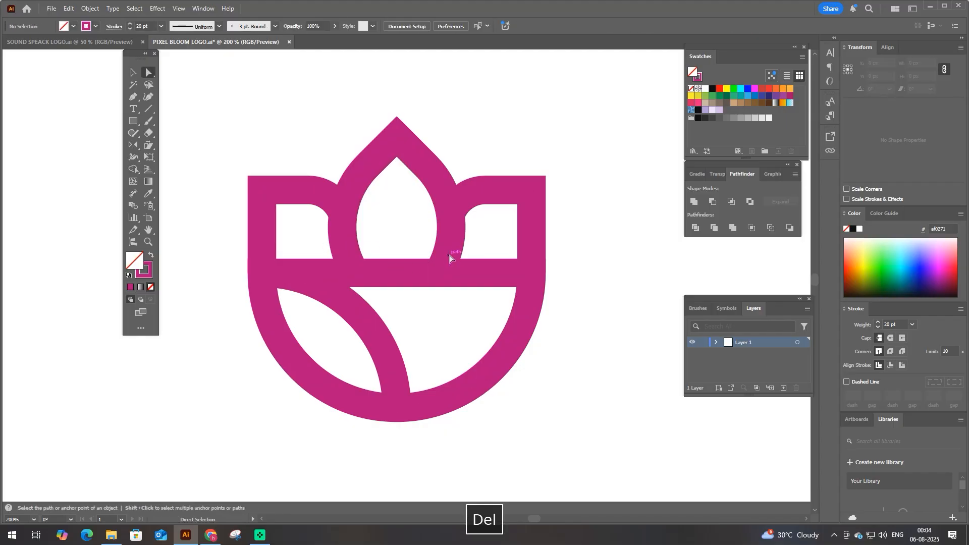
# - Enlarge the center petal so that it is wider and its lower ends extend below the bar
pyautogui.press('v')
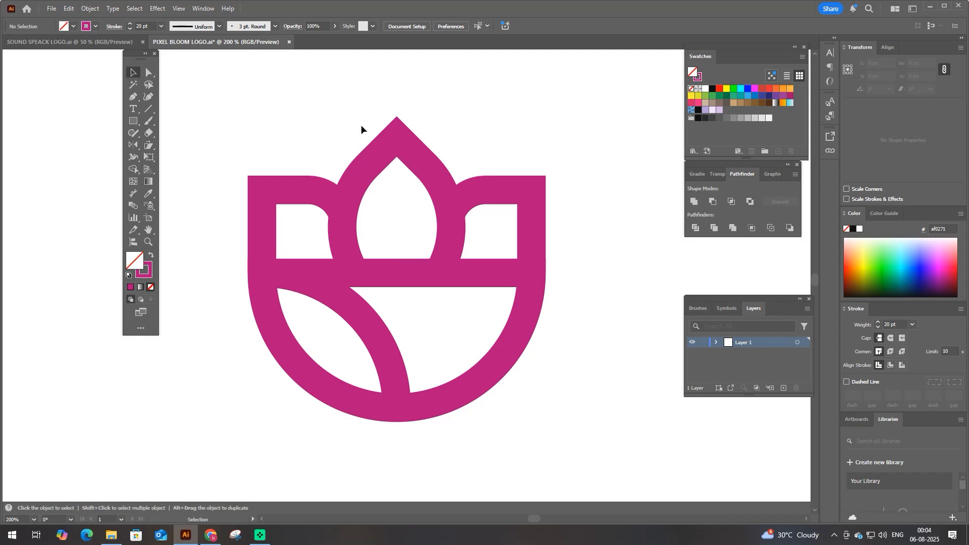
pyautogui.click(396, 268)
pyautogui.moveTo(397, 275); pyautogui.dragTo(405, 302)
# - Trim the side petals where they overlap the center petal and delete the center petal's two ends below the bar
pyautogui.moveTo(231, 112); pyautogui.dragTo(537, 222)
pyautogui.hotkey('shift', 'm')
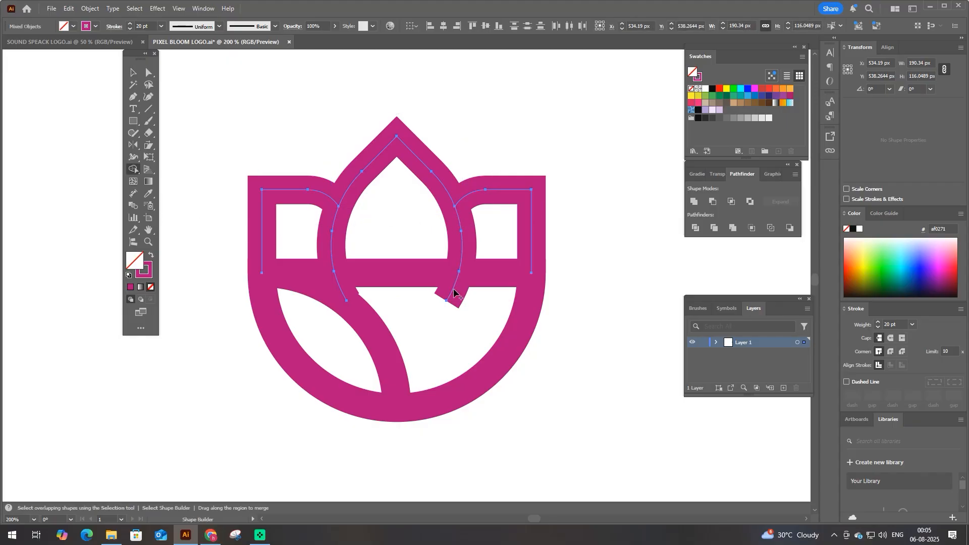
pyautogui.press('a')
pyautogui.click(346, 300)
pyautogui.keyDown('shift'); pyautogui.click(446, 300); pyautogui.keyUp('shift')
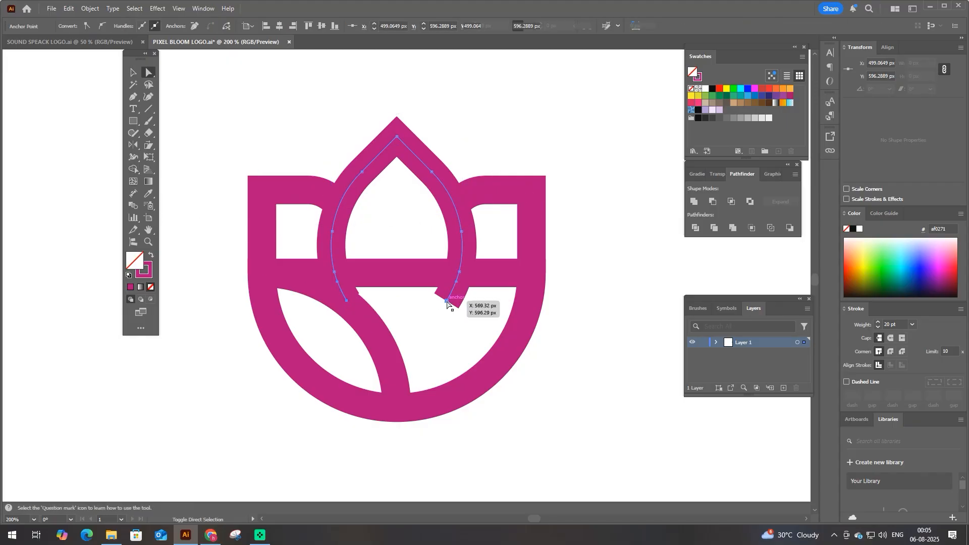
pyautogui.press('Delete')
pyautogui.click(446, 303)
pyautogui.scroll(-1, 409, 302)
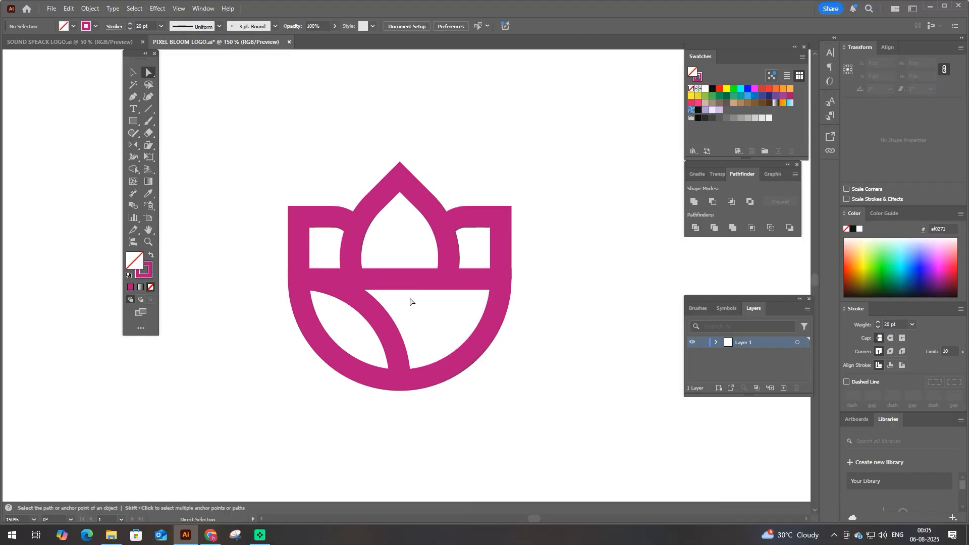
# - Set the whole flower's stroke weight to 18 pt and group its paths
pyautogui.moveTo(247, 164); pyautogui.dragTo(574, 394)
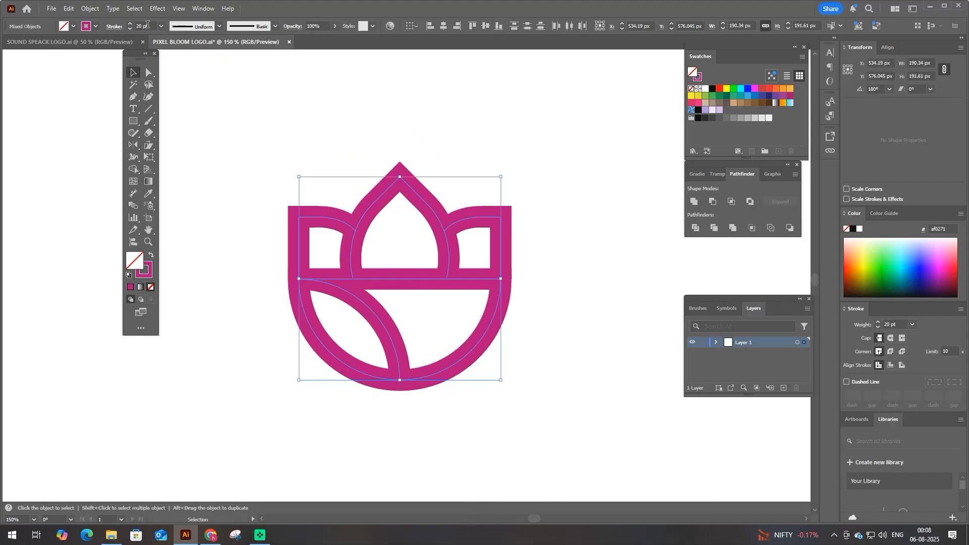
pyautogui.scroll(-2, 148, 25)
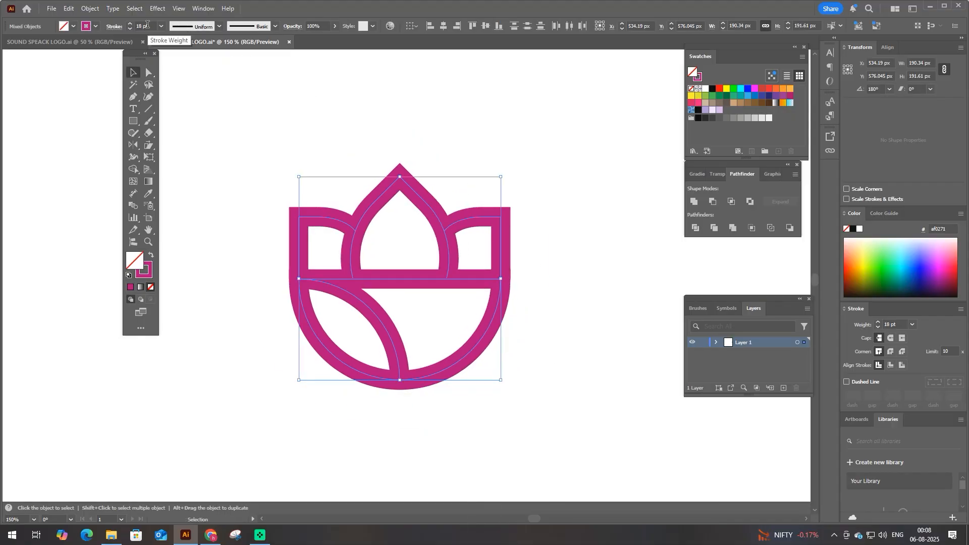
pyautogui.hotkey('ctrl', 'g')
pyautogui.moveTo(247, 227); pyautogui.dragTo(507, 388)
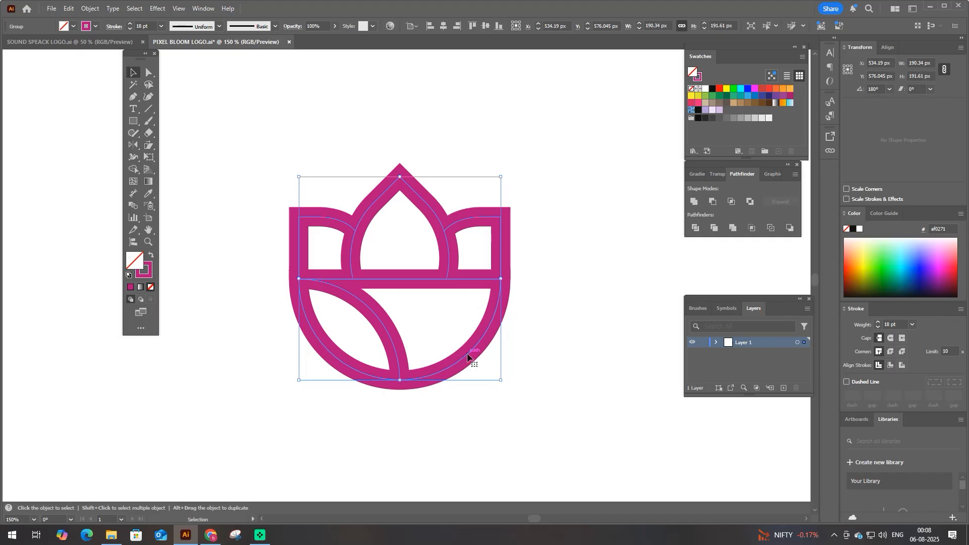
# - Move the flower group up about 48 px to clear space beneath it
pyautogui.moveTo(467, 354); pyautogui.dragTo(464, 304)
pyautogui.press('space')
pyautogui.moveTo(437, 362); pyautogui.dragTo(434, 309)
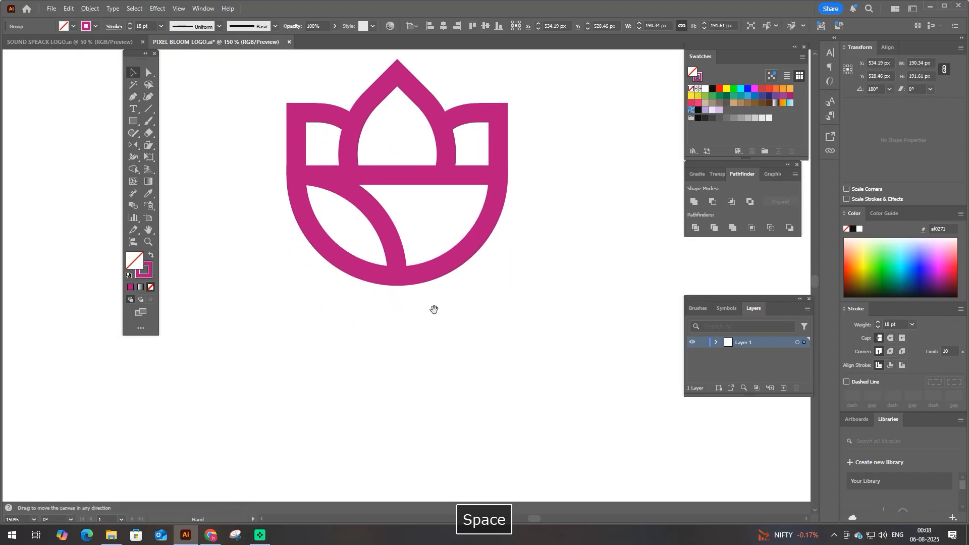
# - Scale the flower group down slightly in proportion and set its stroke weight to 16 pt
pyautogui.scroll(1, 496, 63)
pyautogui.moveTo(397, 97); pyautogui.dragTo(398, 124)
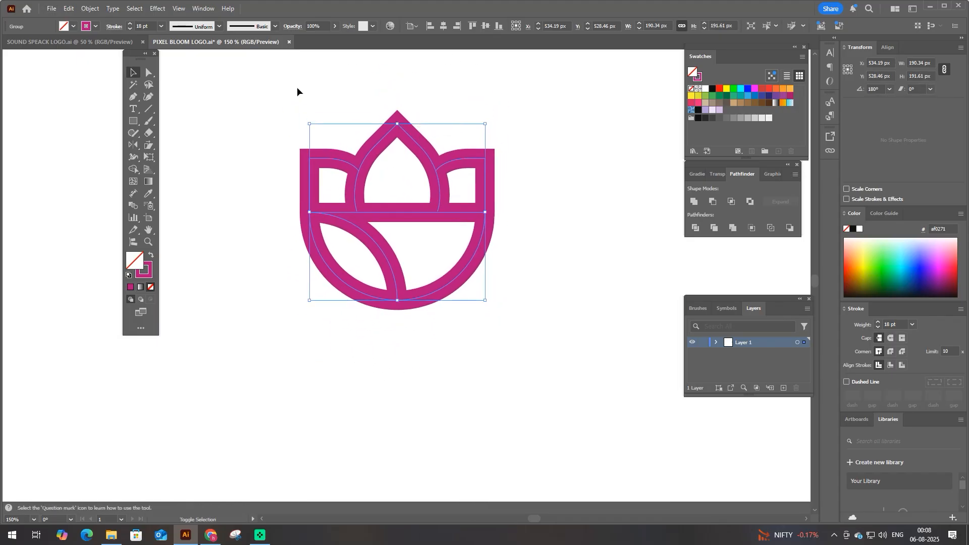
pyautogui.click(281, 287)
pyautogui.press('space')
pyautogui.scroll(-1, 302, 305)
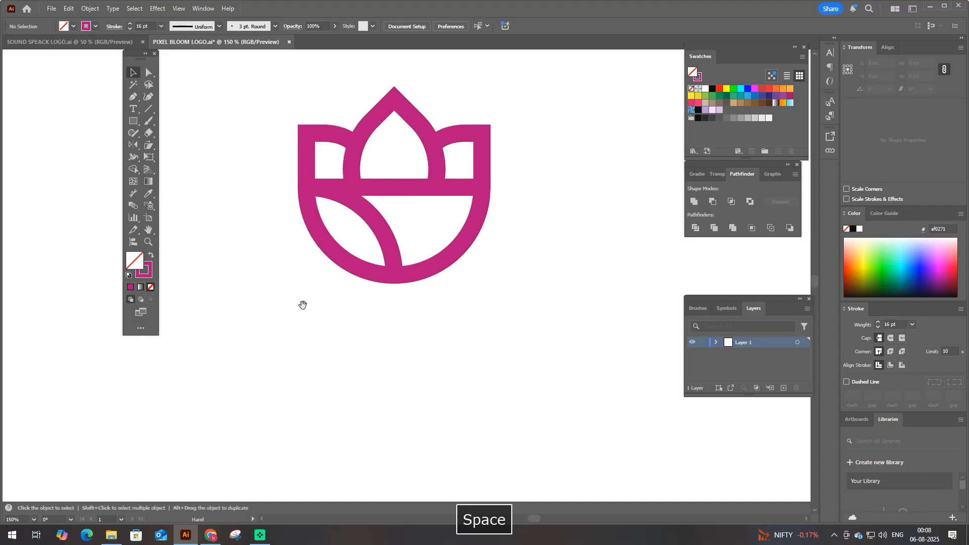
# - Build a leaf below the flower from a square about 68 px wide, rotated 45° with its left and right corners rounded
pyautogui.click(135, 122)
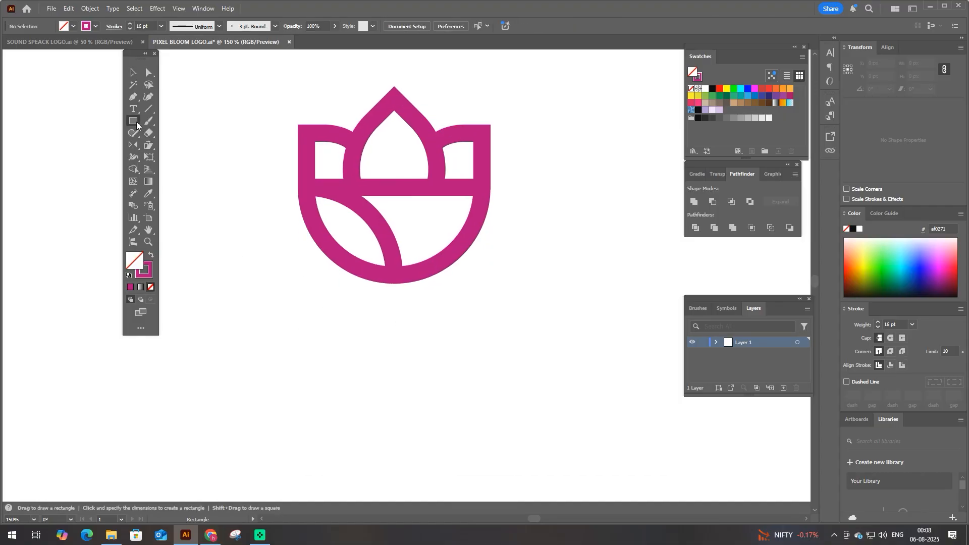
pyautogui.moveTo(360, 367); pyautogui.dragTo(389, 402)
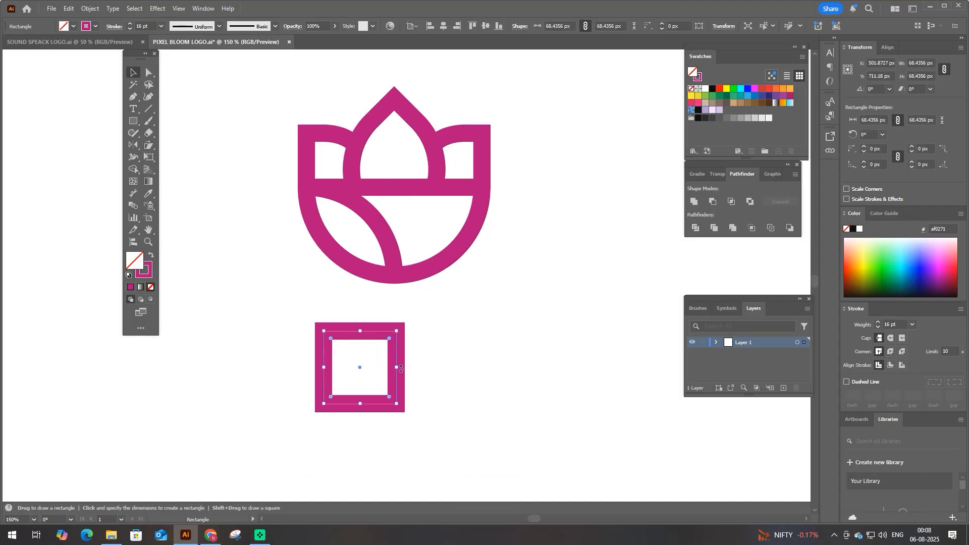
pyautogui.moveTo(401, 368); pyautogui.dragTo(324, 385)
pyautogui.press('a')
pyautogui.click(310, 382)
# - Draw a straight vertical center vein from the leaf's upper tip to its lower tip
pyautogui.press('p')
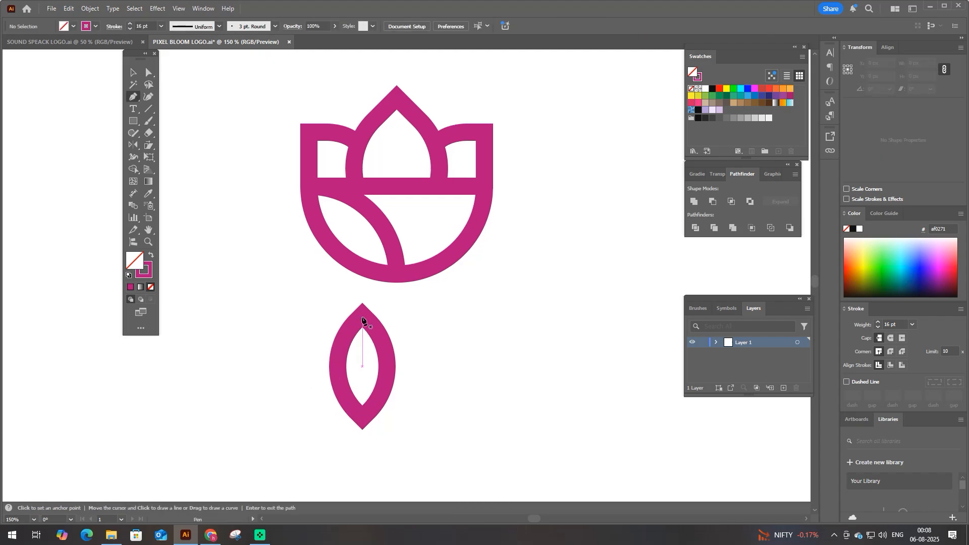
pyautogui.click(363, 316)
pyautogui.moveTo(363, 418); pyautogui.dragTo(378, 412)
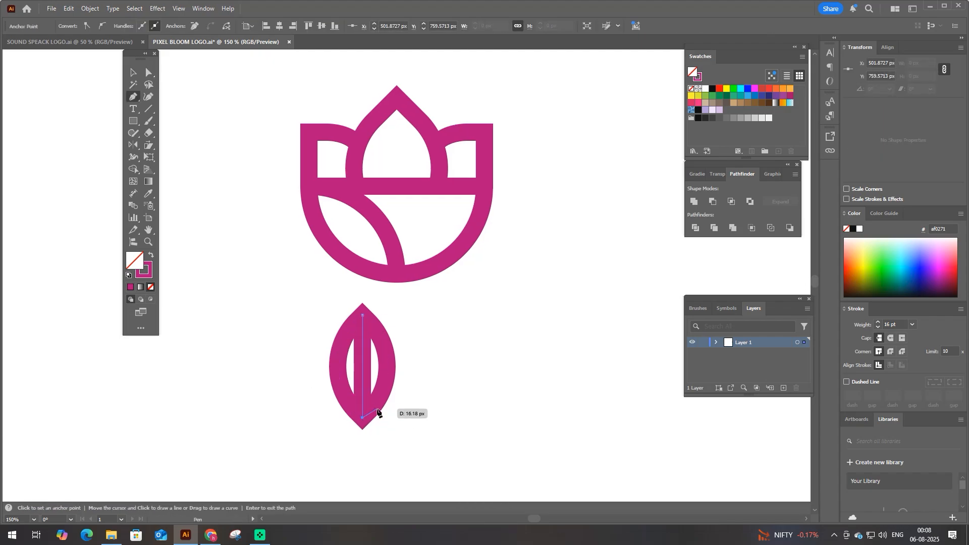
pyautogui.press('v')
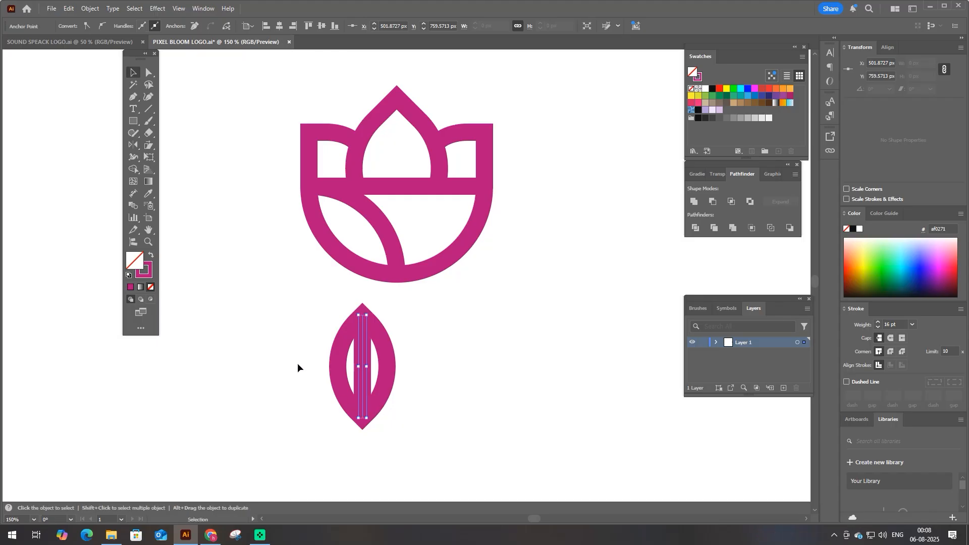
# - Set the stroke weight of the leaf and its vein to 14 pt and group them
pyautogui.moveTo(298, 362); pyautogui.dragTo(368, 320)
pyautogui.scroll(-2, 139, 24)
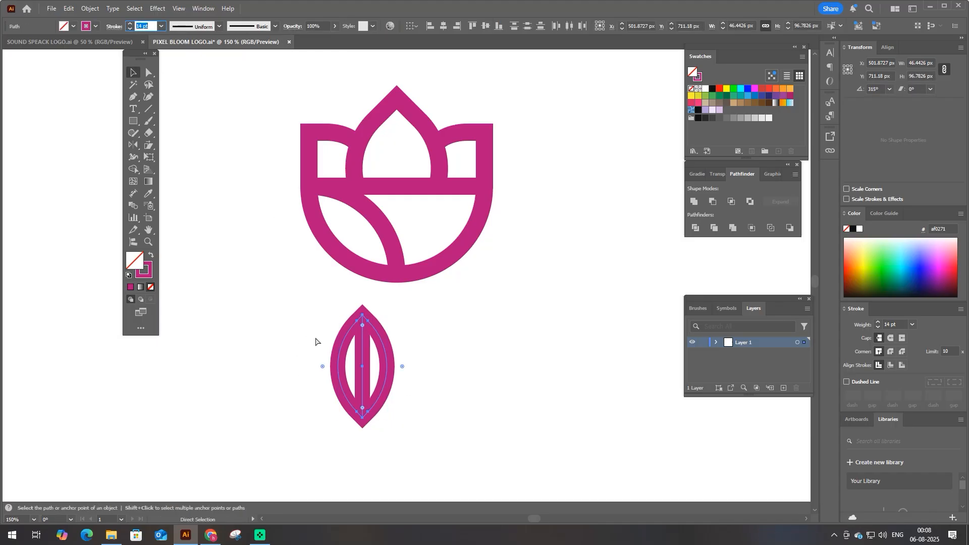
pyautogui.hotkey('ctrl', 'g')
# - Move the leaf group to the lower left of the flower
pyautogui.moveTo(352, 357); pyautogui.dragTo(247, 327)
pyautogui.moveTo(369, 319); pyautogui.dragTo(377, 307)
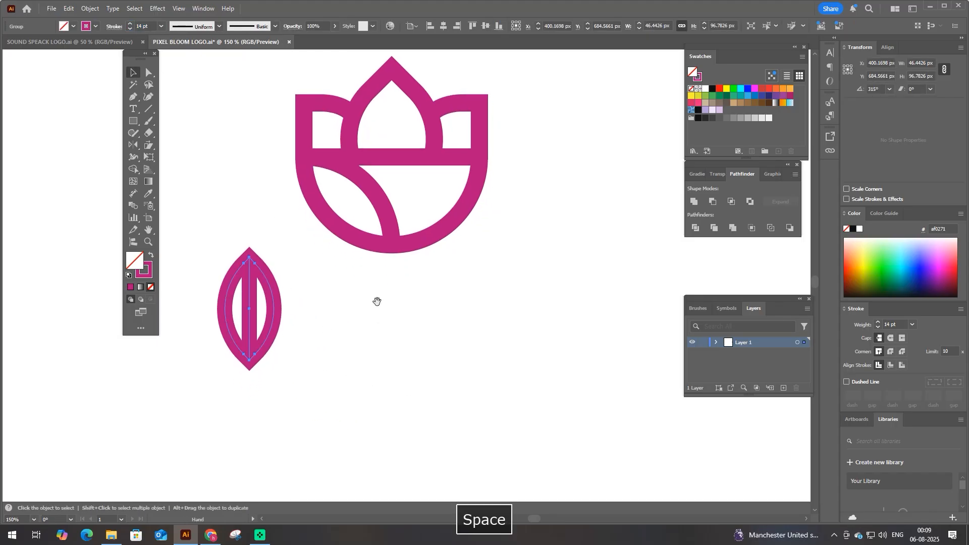
# - Draw a curved stem from the bowl's base down to the lower right, about 119 px wide and 209 px tall
pyautogui.press('p')
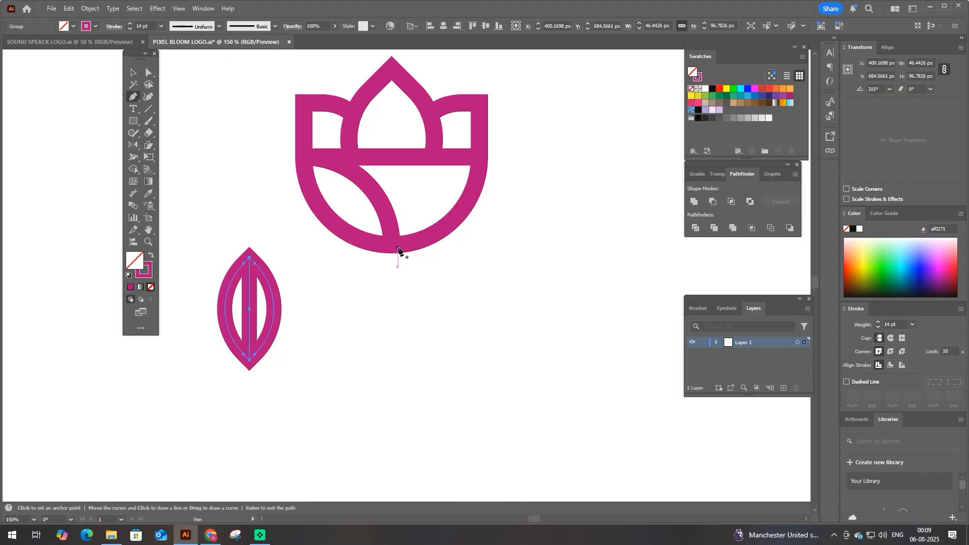
pyautogui.scroll(-2, 399, 258)
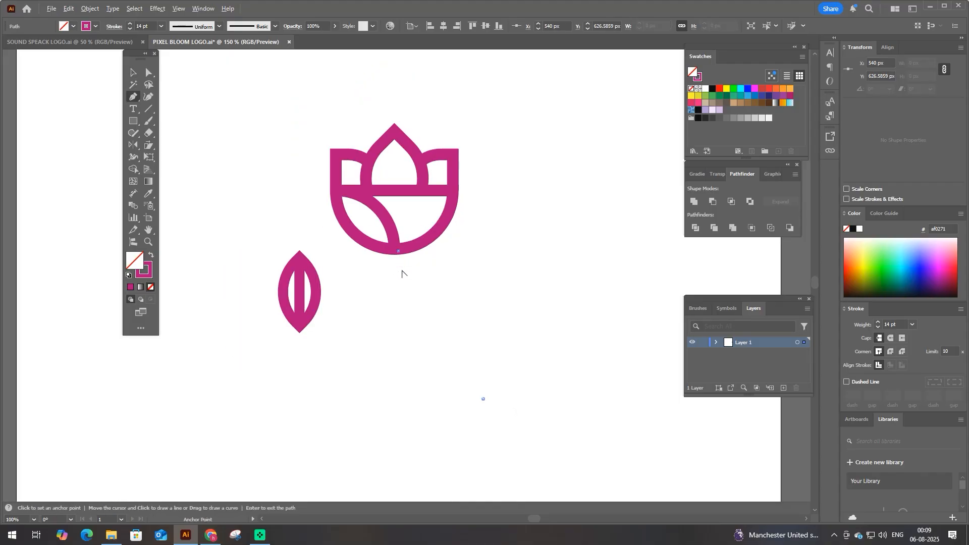
pyautogui.moveTo(565, 419); pyautogui.dragTo(569, 429)
pyautogui.press('space')
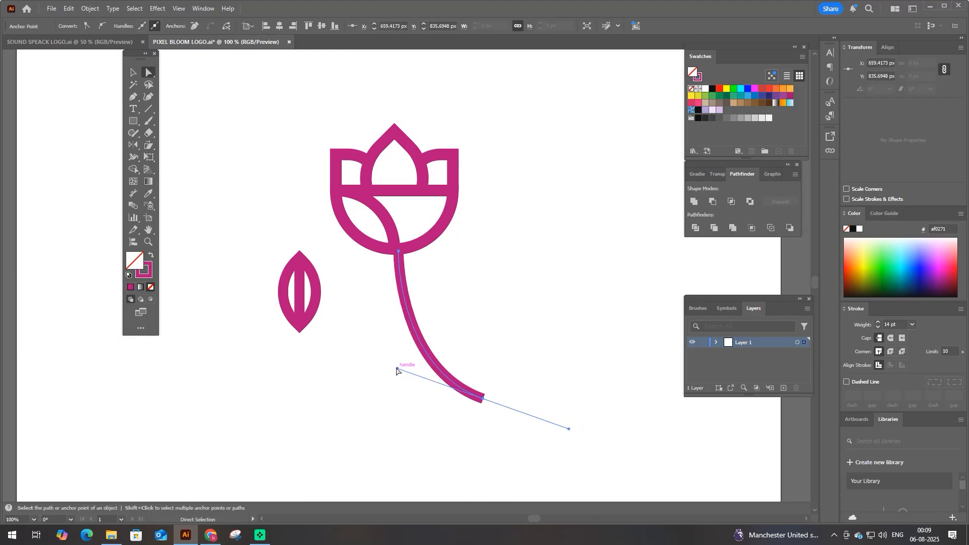
# - Refine the stem's curve by shifting its lower end slightly outward and adjusting the direction handle at that end
pyautogui.moveTo(397, 369); pyautogui.dragTo(392, 358)
pyautogui.press('space')
pyautogui.moveTo(449, 378); pyautogui.dragTo(487, 377)
pyautogui.press('space')
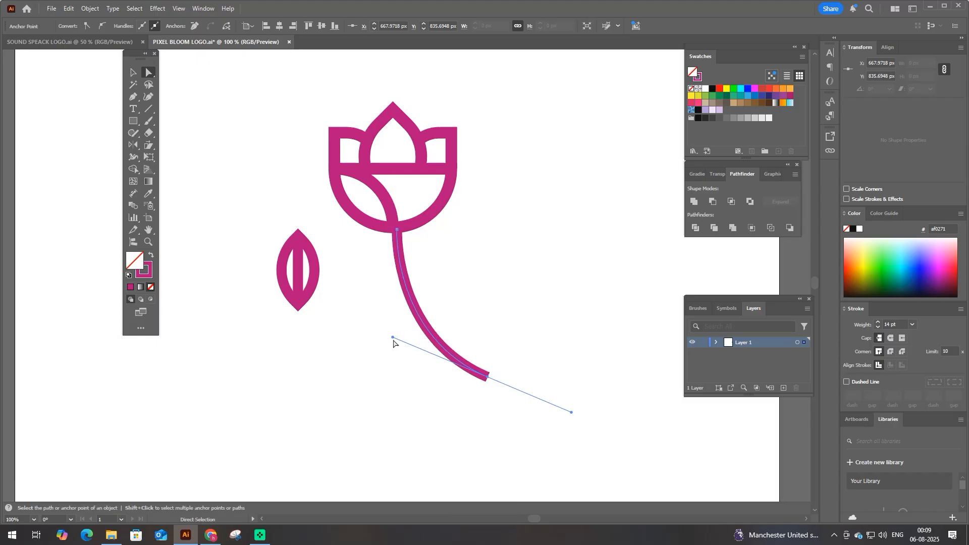
pyautogui.moveTo(393, 339); pyautogui.dragTo(392, 340)
pyautogui.click(400, 360)
pyautogui.press('space')
pyautogui.moveTo(400, 361); pyautogui.dragTo(392, 359)
# - Attach the leaf group to the left side of the upper stem, rotated so its tip points outward and slightly upward
pyautogui.press('p')
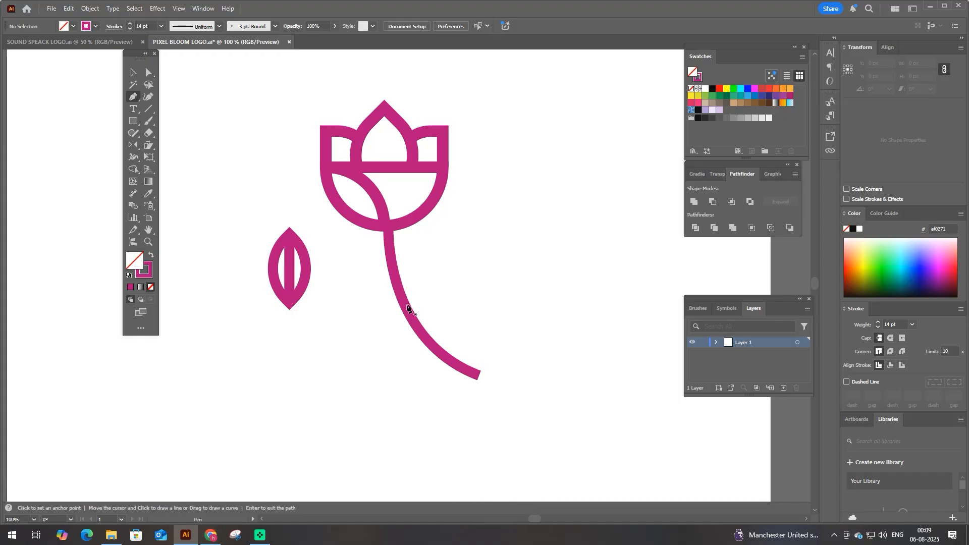
pyautogui.scroll(1, 407, 306)
pyautogui.press('space')
pyautogui.moveTo(407, 305)
pyautogui.mouseDown()
pyautogui.moveTo(392, 318)
pyautogui.moveTo(405, 319)
pyautogui.mouseUp()
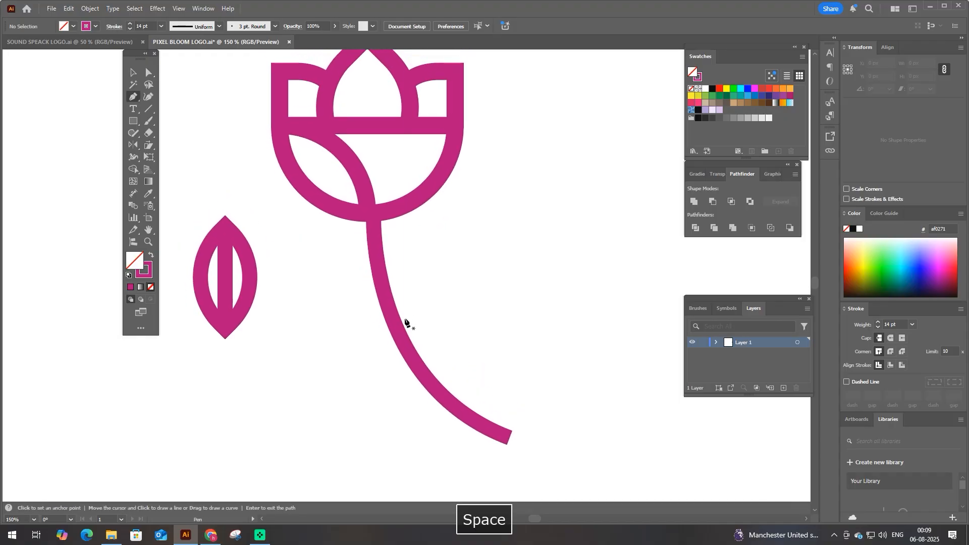
pyautogui.press('v')
pyautogui.click(223, 277)
pyautogui.moveTo(271, 335); pyautogui.dragTo(407, 307)
pyautogui.scroll(1, 343, 279)
pyautogui.moveTo(344, 279); pyautogui.dragTo(349, 284)
pyautogui.moveTo(399, 320); pyautogui.dragTo(381, 300)
pyautogui.click(377, 300)
# - Match the leaf group's stroke to the bowl's 16 pt stroke with the Eyedropper
pyautogui.scroll(1, 390, 307)
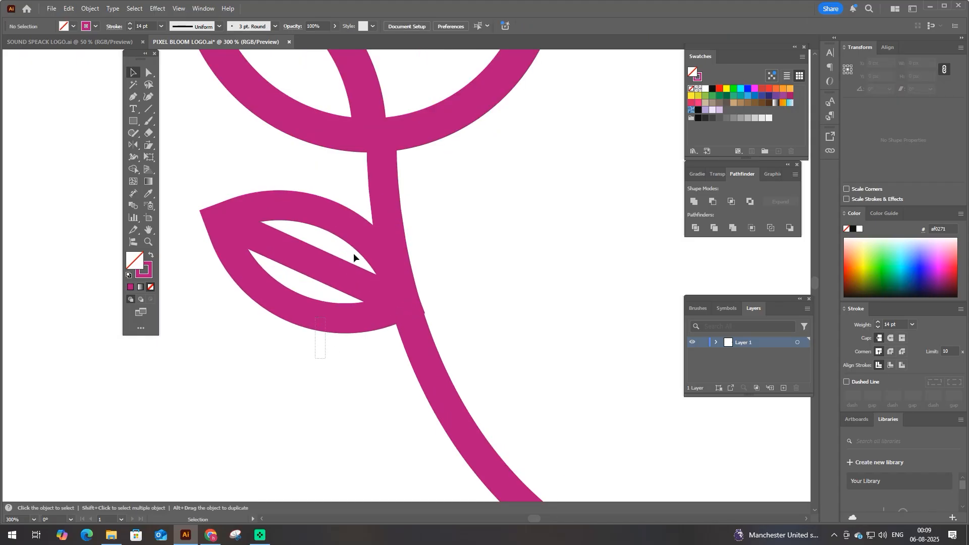
pyautogui.click(354, 257)
pyautogui.press('a')
pyautogui.scroll(-2, 368, 292)
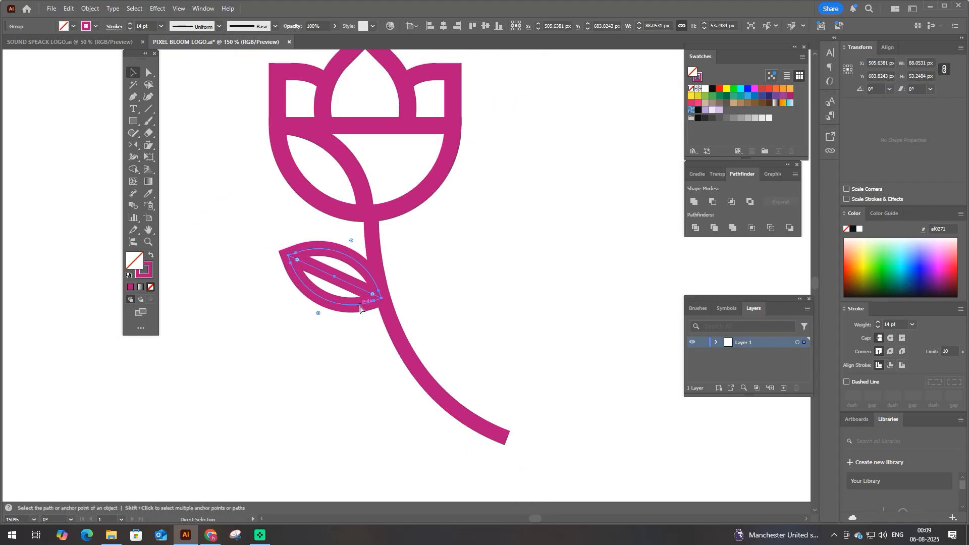
pyautogui.hotkey('ctrl', 'g')
pyautogui.press('i')
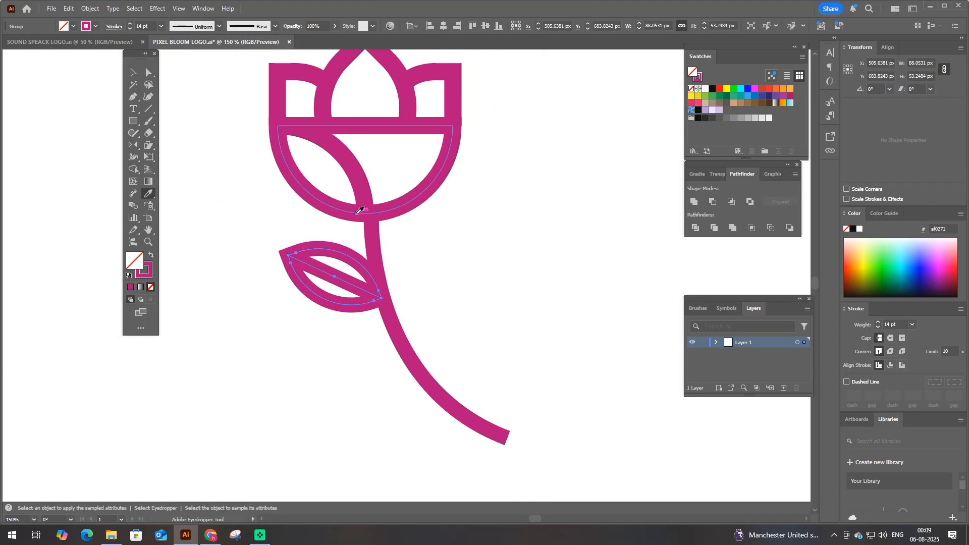
pyautogui.click(359, 211)
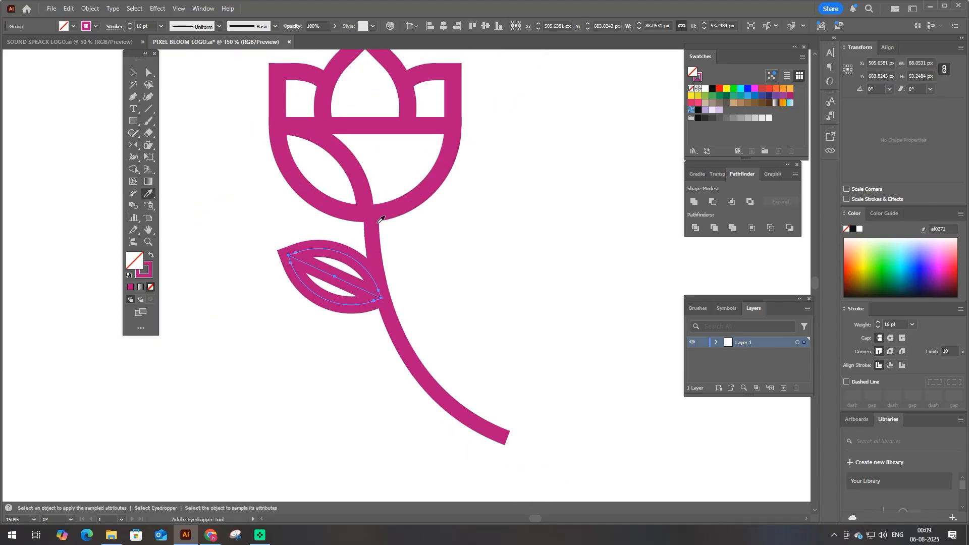
# - Apply the bowl's 16 pt stroke to all the artwork, including the stem, with the Eyedropper
pyautogui.press('v')
pyautogui.hotkey('ctrl', 'a')
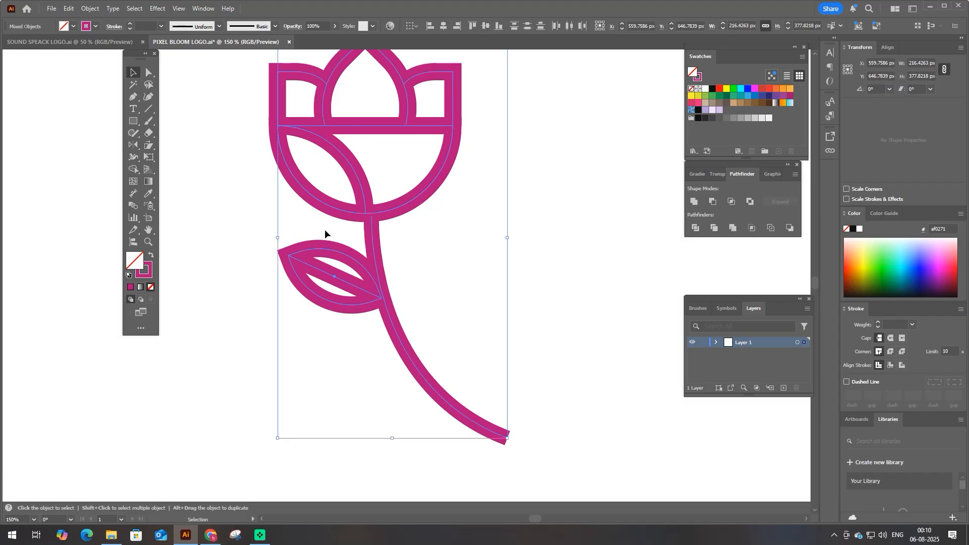
pyautogui.press('i')
pyautogui.click(348, 211)
# - Try thinner stroke weights down to 13 pt on all the artwork
pyautogui.scroll(-2, 139, 25)
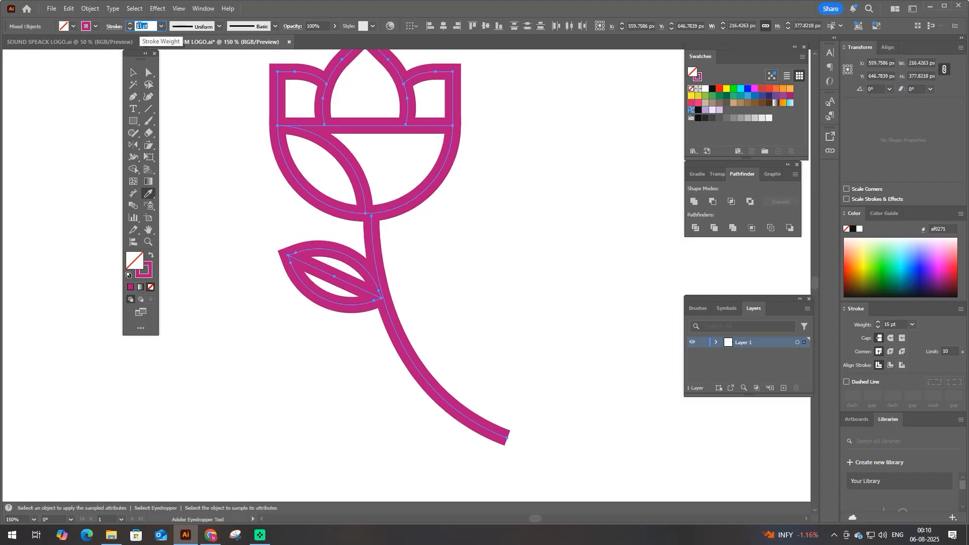
pyautogui.scroll(-1, 139, 26)
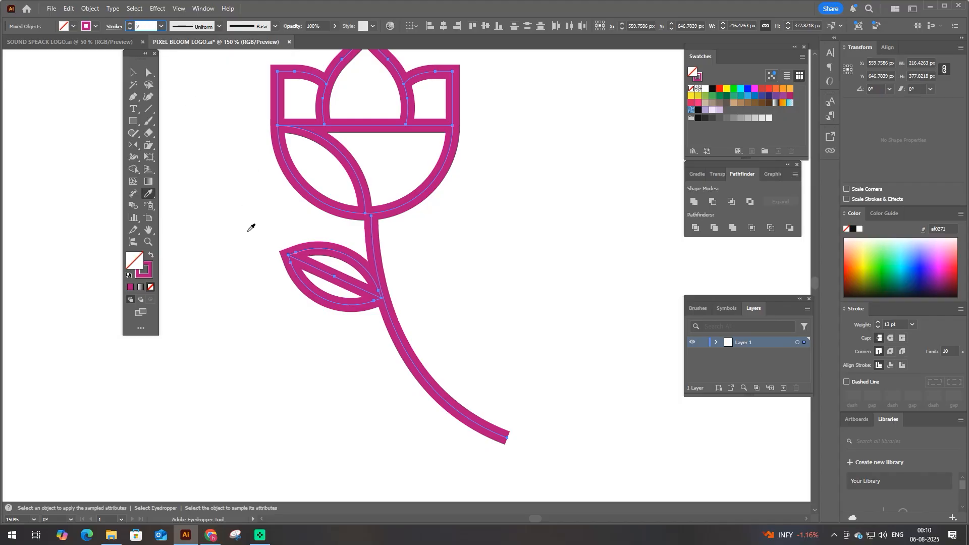
pyautogui.click(133, 72)
# - Enlarge the leaf group to about 91 by 56 px and place a rotated copy on the right side of the lower stem
pyautogui.click(284, 249)
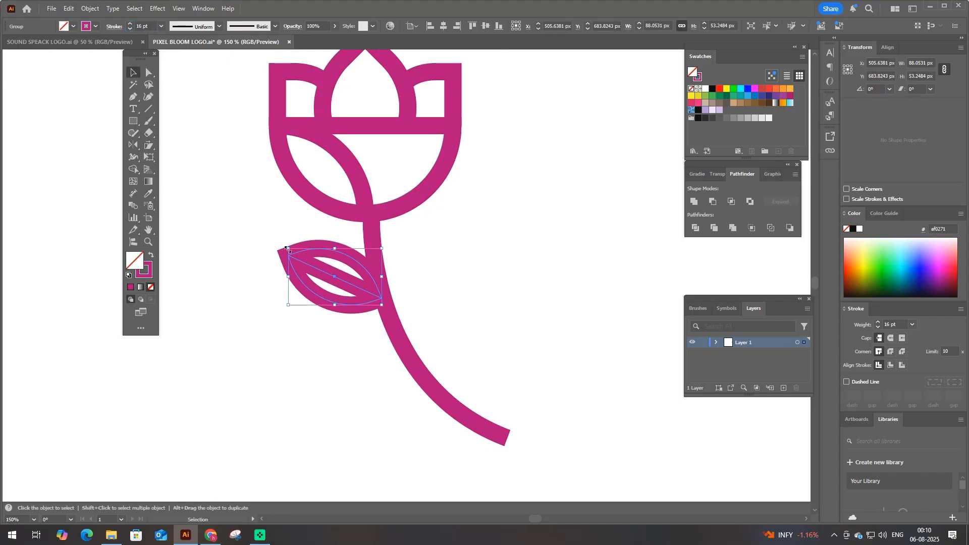
pyautogui.moveTo(287, 249); pyautogui.dragTo(293, 301)
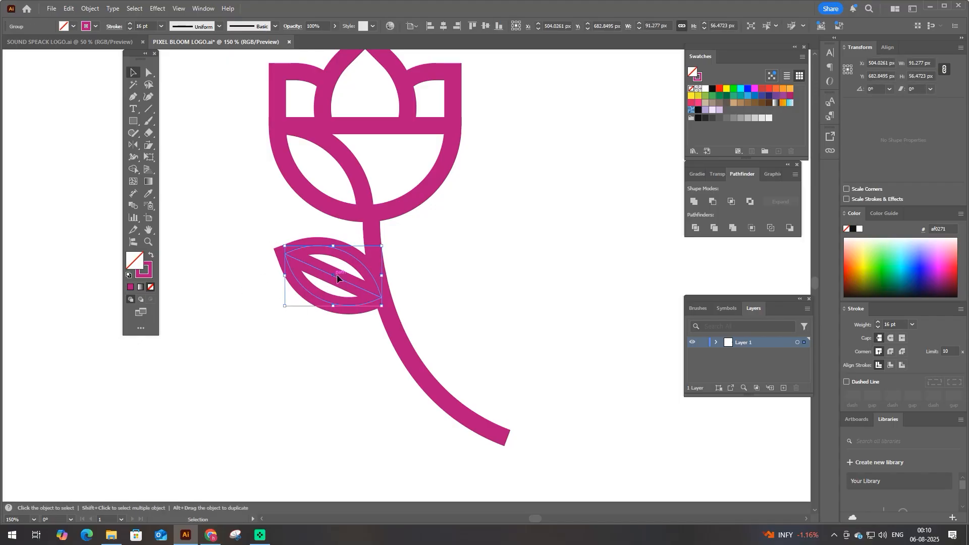
pyautogui.keyDown('alt'); pyautogui.moveTo(337, 274); pyautogui.dragTo(451, 275); pyautogui.keyUp('alt')
pyautogui.moveTo(497, 310); pyautogui.dragTo(410, 351)
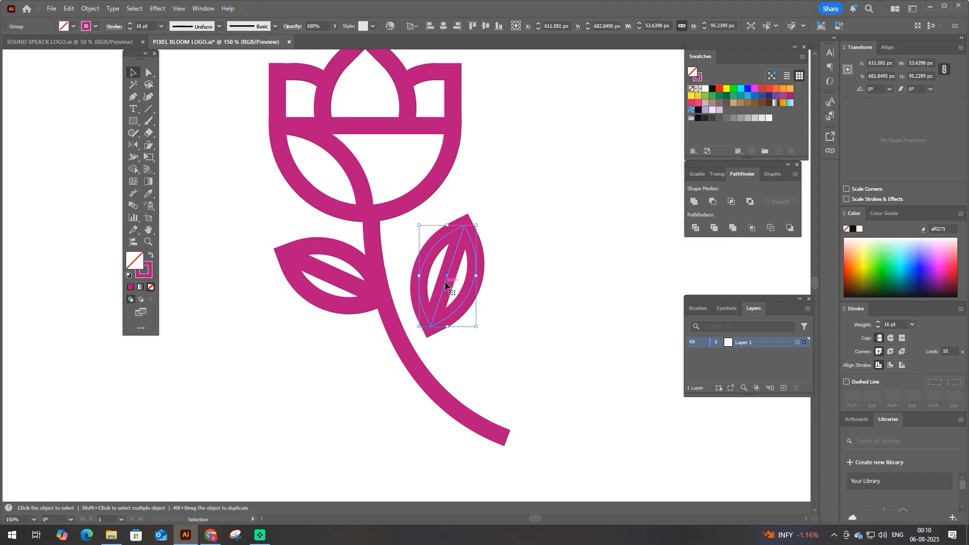
pyautogui.moveTo(455, 292); pyautogui.dragTo(470, 341)
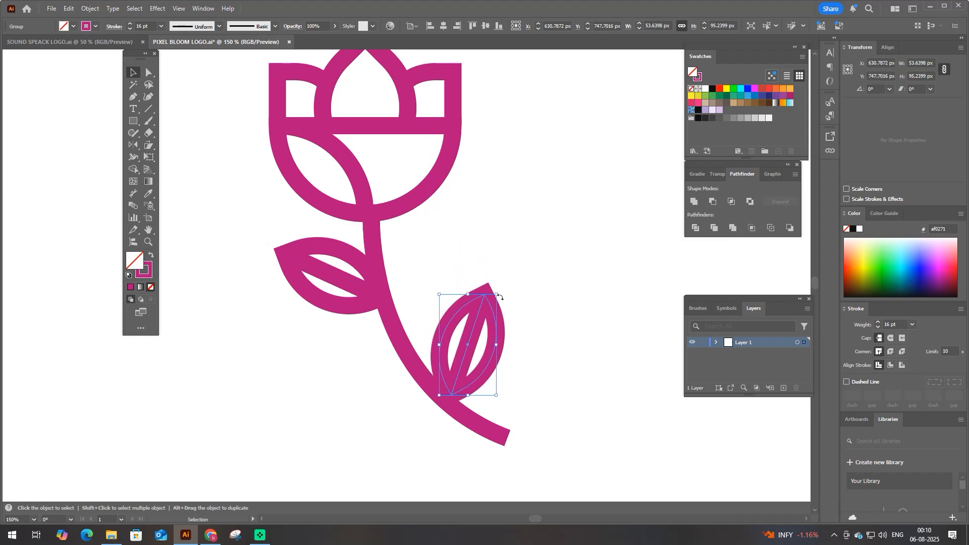
# - Fine-tune the copied leaf's rotation and position so it stands nearly upright with its base on the lower stem
pyautogui.moveTo(501, 296); pyautogui.dragTo(497, 286)
pyautogui.moveTo(470, 334); pyautogui.dragTo(469, 339)
pyautogui.moveTo(493, 306); pyautogui.dragTo(487, 298)
pyautogui.scroll(1, 469, 394)
pyautogui.moveTo(464, 387); pyautogui.dragTo(461, 399)
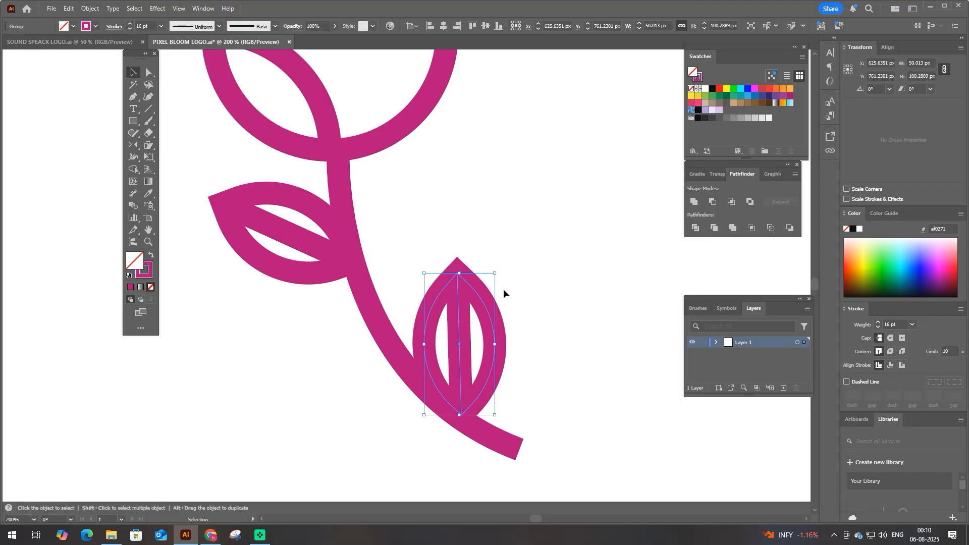
pyautogui.moveTo(499, 276); pyautogui.dragTo(519, 283)
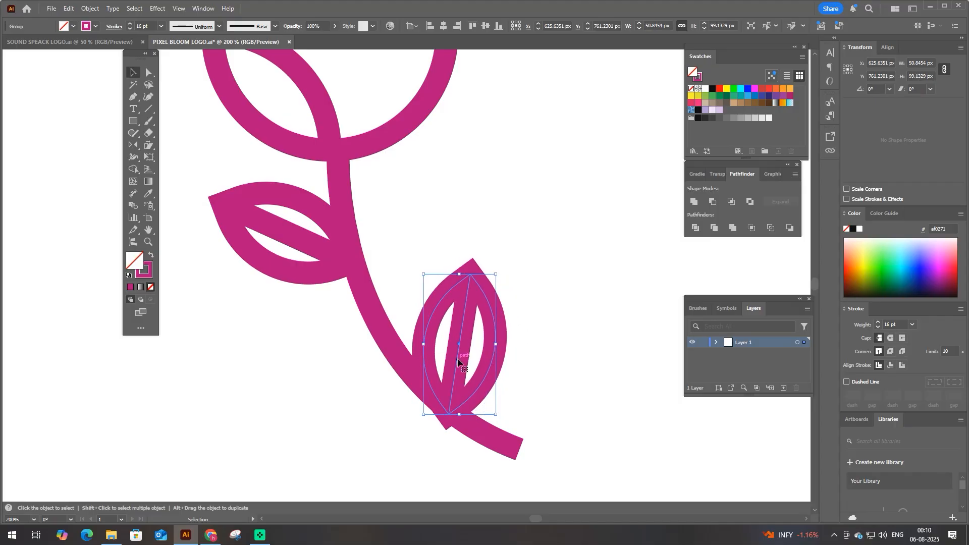
pyautogui.moveTo(457, 358); pyautogui.dragTo(466, 353)
pyautogui.moveTo(506, 276); pyautogui.dragTo(502, 270)
pyautogui.moveTo(468, 352); pyautogui.dragTo(462, 353)
# - Give the lower leaf a red stroke, bring it to the front and shift it slightly left on the stem
pyautogui.click(95, 27)
pyautogui.click(43, 63)
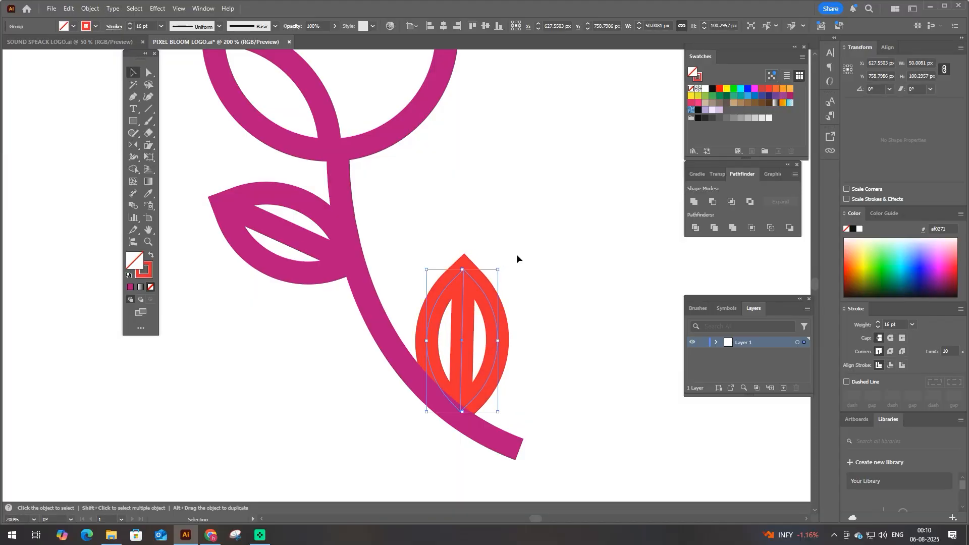
pyautogui.hotkey('ctrl', 'shift', ']')
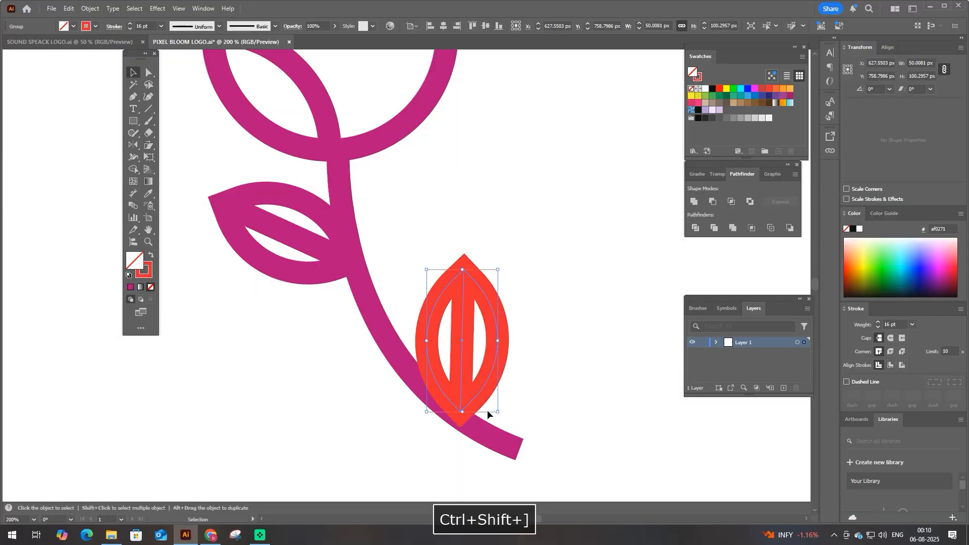
pyautogui.moveTo(459, 383); pyautogui.dragTo(454, 384)
pyautogui.click(402, 235)
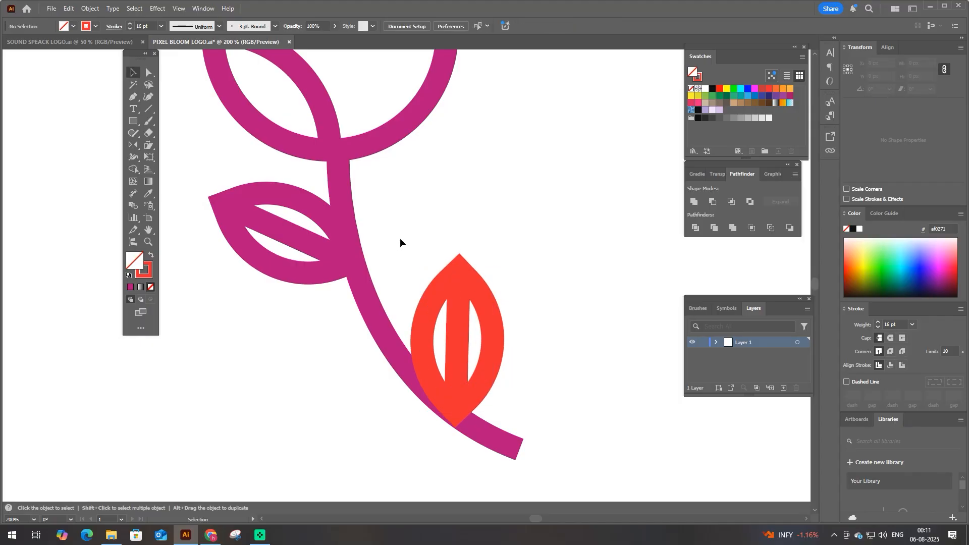
# - Draw a red curved branch from the stem beside the left leaf up to the right, about 40 by 66 px
pyautogui.press('p')
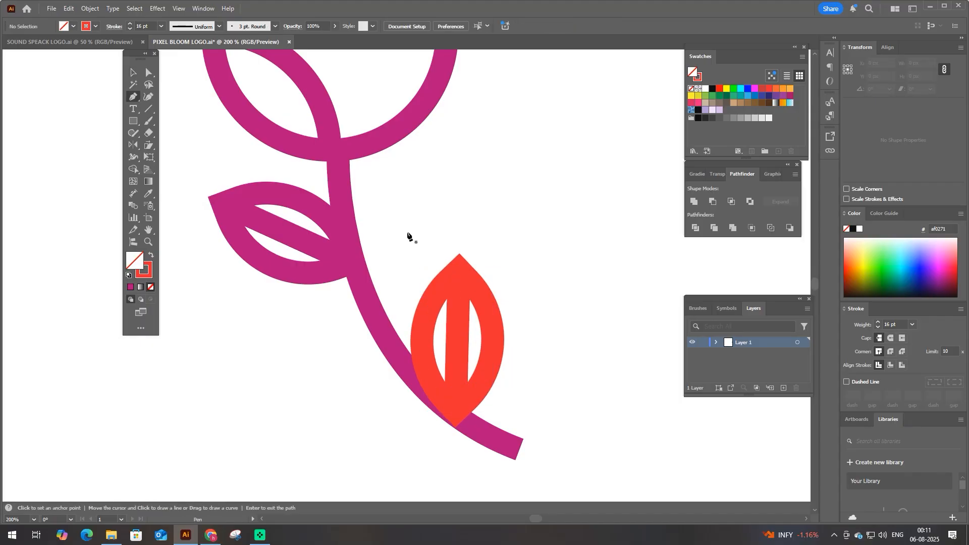
pyautogui.click(356, 273)
pyautogui.moveTo(373, 229); pyautogui.dragTo(383, 248)
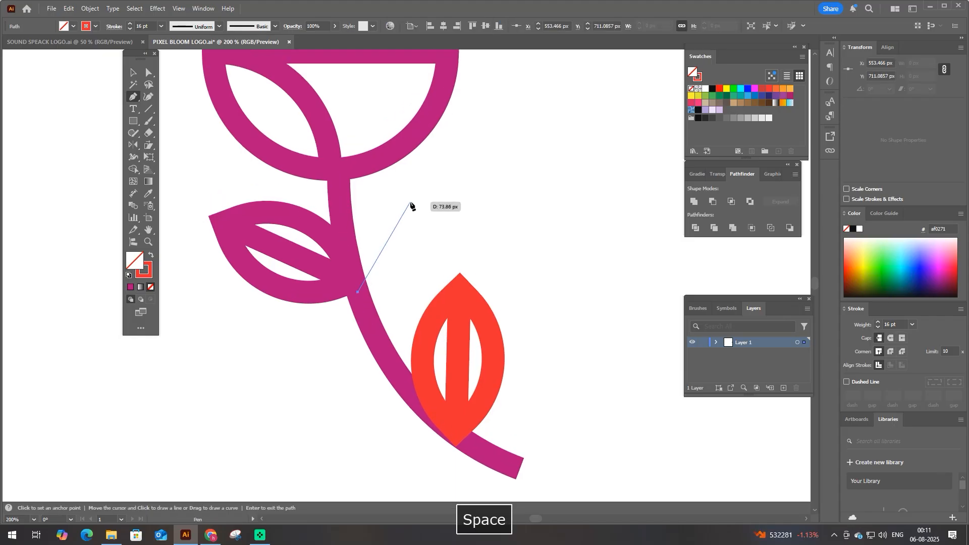
pyautogui.moveTo(455, 164); pyautogui.dragTo(463, 170)
pyautogui.press('space')
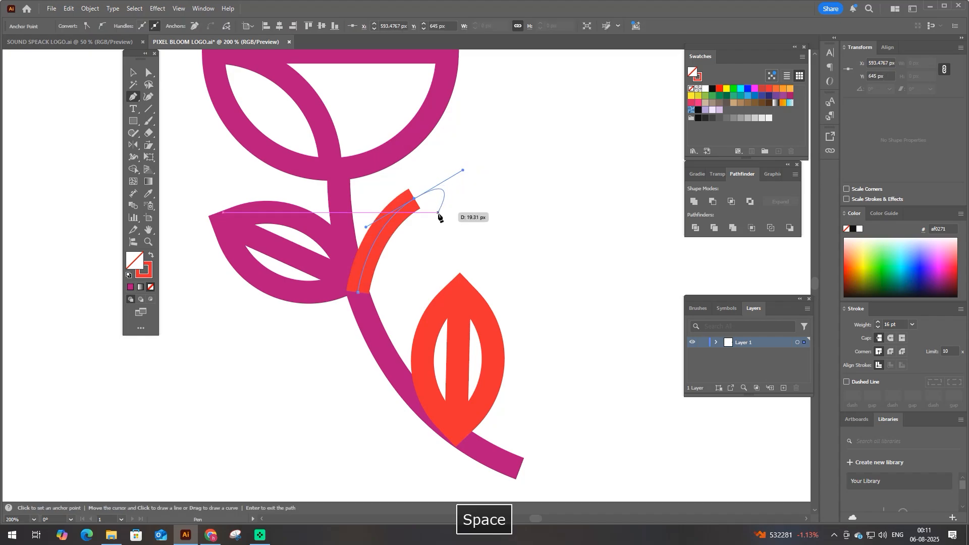
pyautogui.press('a')
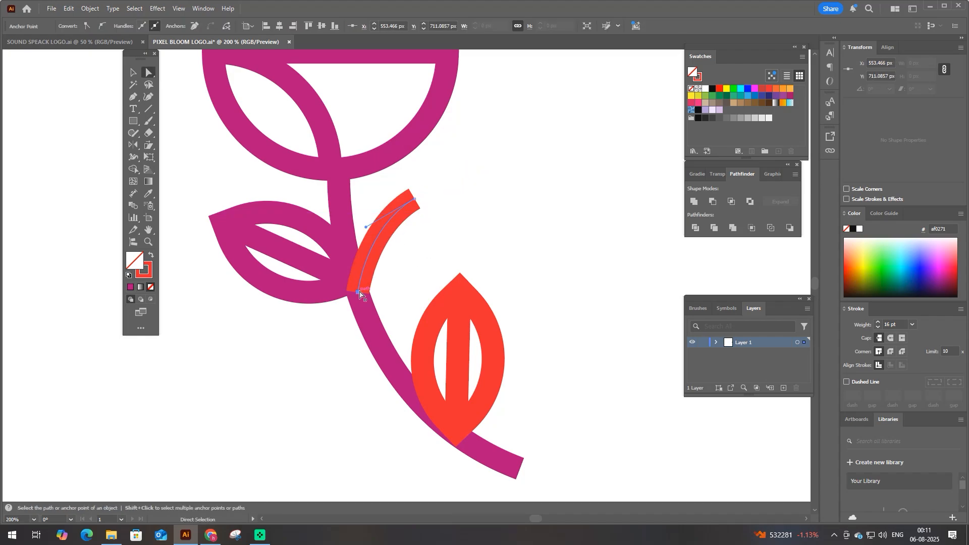
# - Move the left leaf slightly down and inward on the stem, match its stroke to the red branch and bring it to the front
pyautogui.press('v')
pyautogui.click(307, 224)
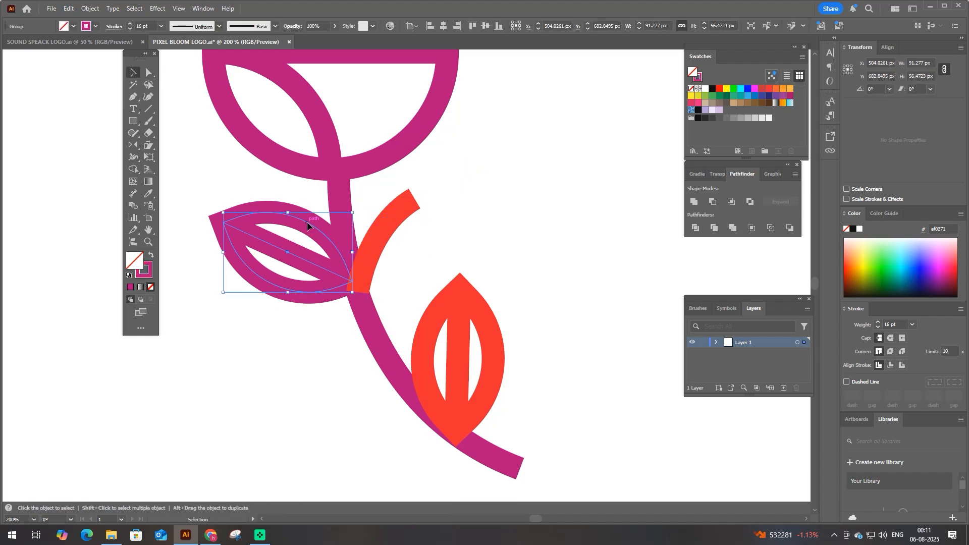
pyautogui.moveTo(306, 222); pyautogui.dragTo(310, 243)
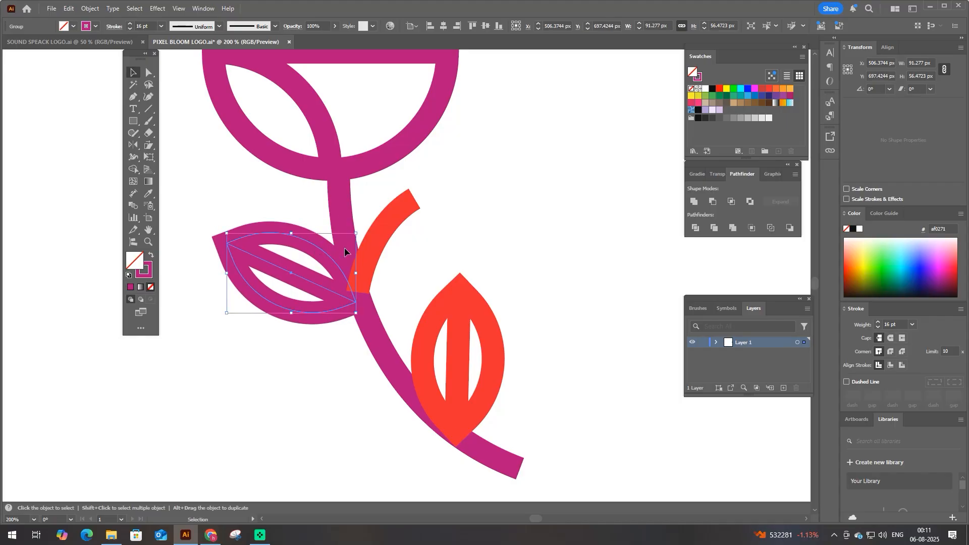
pyautogui.press('i')
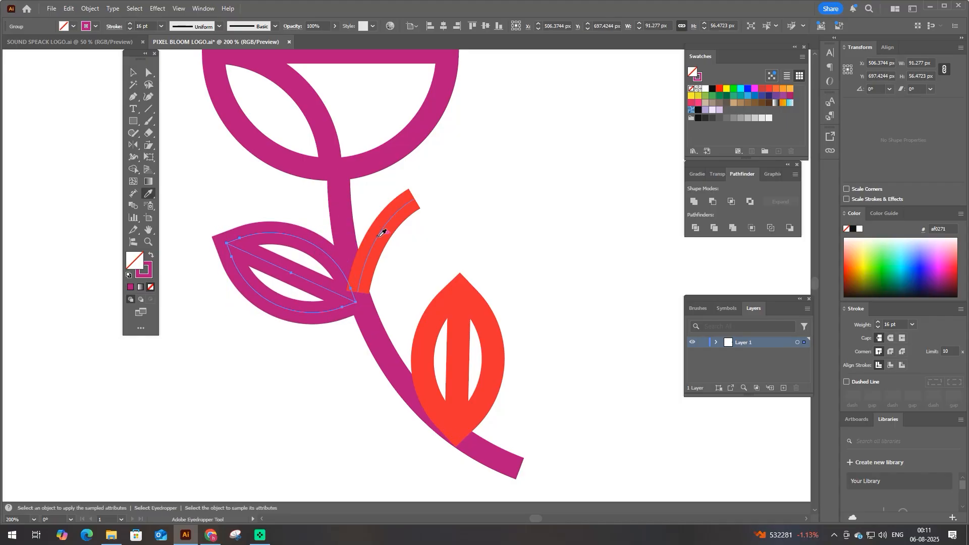
pyautogui.click(382, 233)
pyautogui.hotkey('ctrl', 'shift', ']')
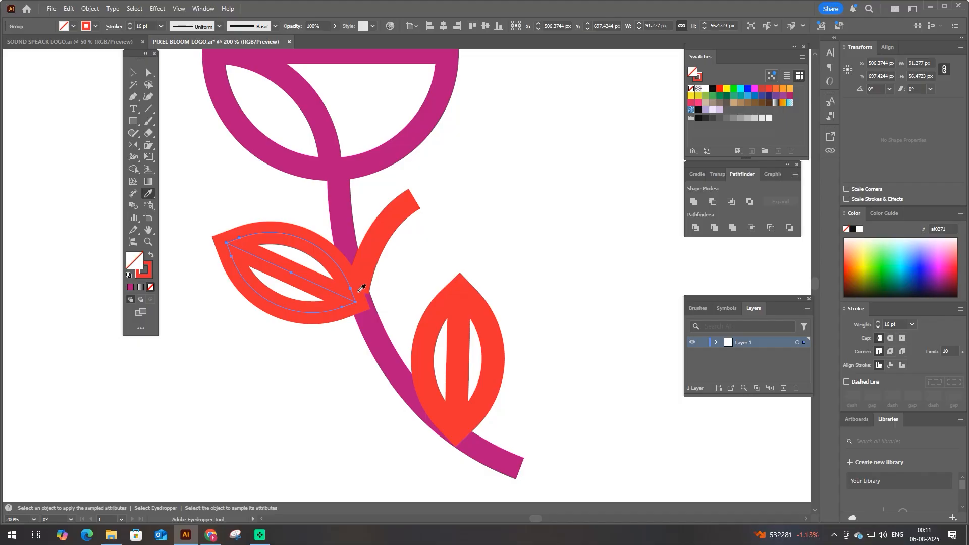
pyautogui.press('v')
pyautogui.scroll(2, 346, 302)
pyautogui.moveTo(331, 281); pyautogui.dragTo(337, 286)
pyautogui.scroll(-2, 337, 289)
# - Enlarge the red branch to about 42 by 69 px and move it down along the stem
pyautogui.click(417, 198)
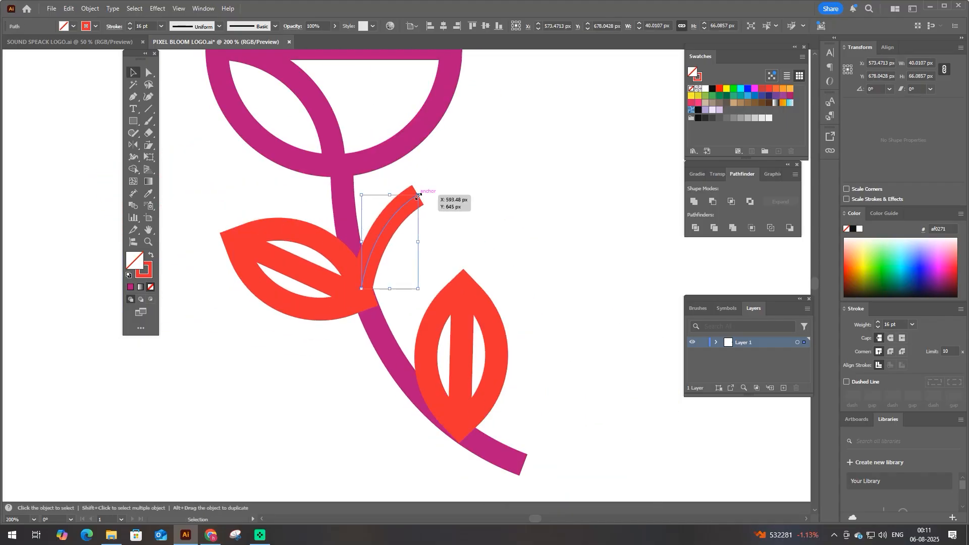
pyautogui.moveTo(418, 196); pyautogui.dragTo(421, 190)
pyautogui.moveTo(391, 214); pyautogui.dragTo(397, 223)
pyautogui.press('space')
# - Reshape the red branch by moving its lower anchor down onto the stem and adjusting its upper anchor and handle for a smoother bend
pyautogui.click(148, 72)
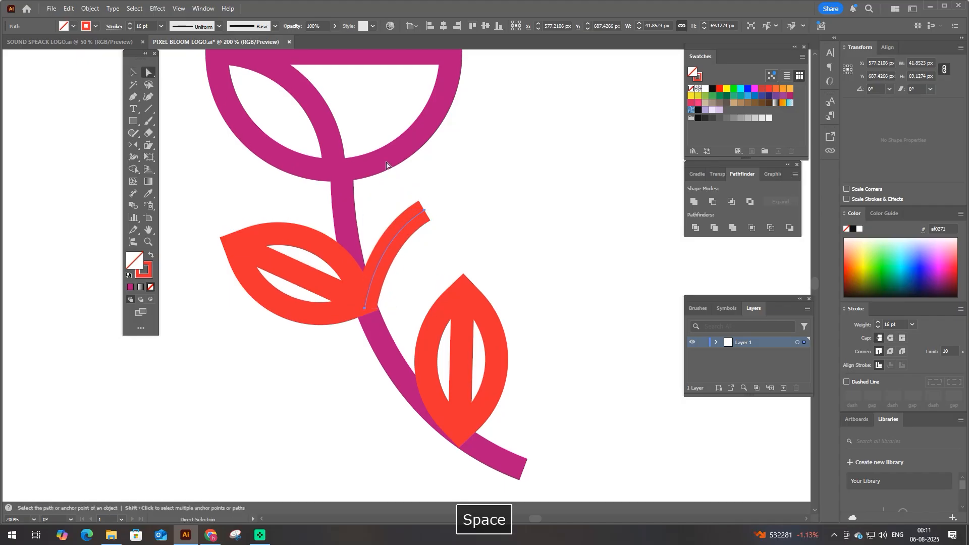
pyautogui.click(467, 164)
pyautogui.moveTo(458, 162); pyautogui.dragTo(399, 249)
pyautogui.click(365, 308)
pyautogui.moveTo(366, 312); pyautogui.dragTo(377, 333)
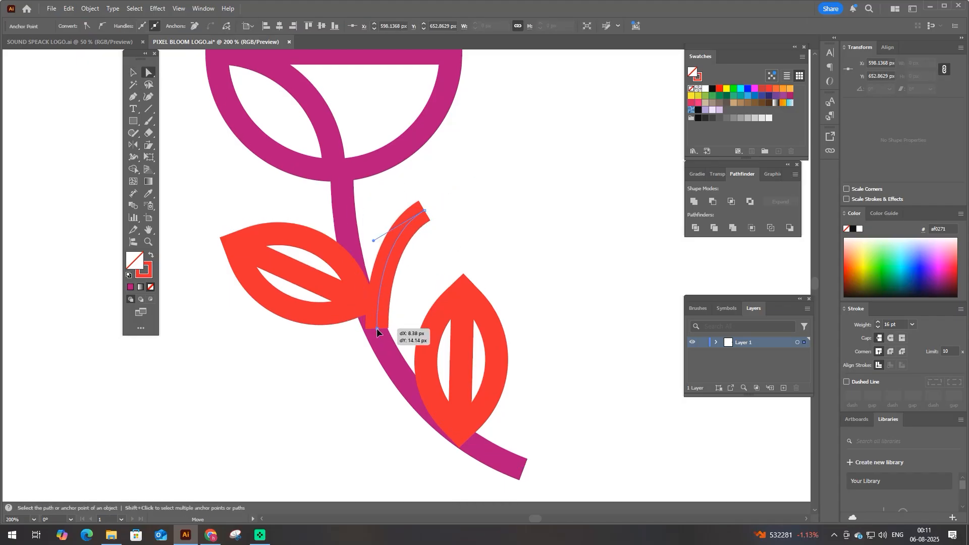
pyautogui.press('space')
pyautogui.moveTo(373, 241); pyautogui.dragTo(358, 256)
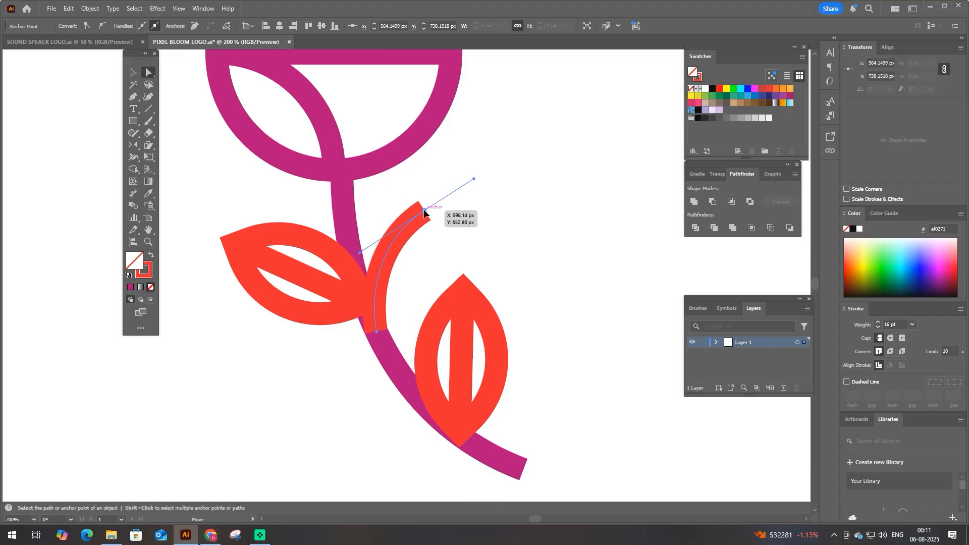
pyautogui.moveTo(423, 211); pyautogui.dragTo(422, 206)
pyautogui.press('space')
pyautogui.moveTo(357, 248); pyautogui.dragTo(356, 258)
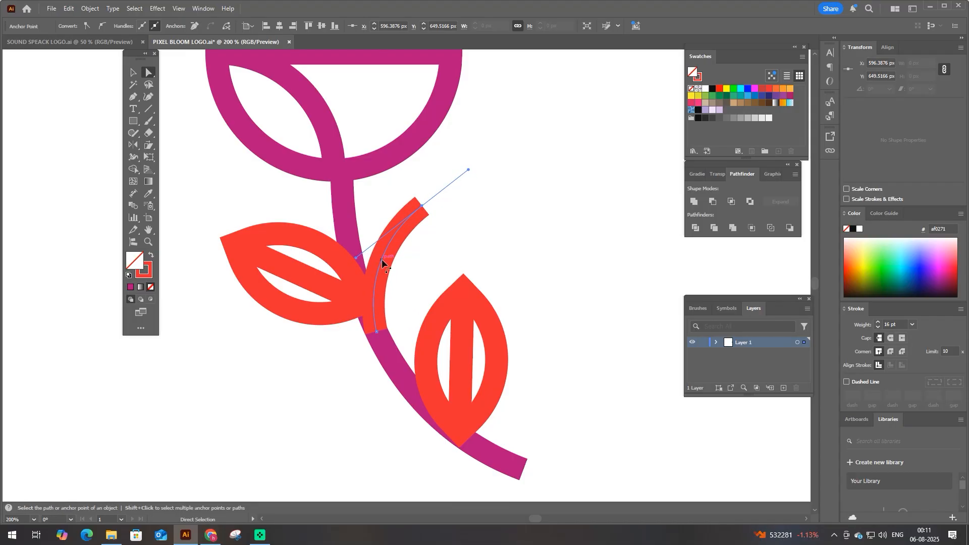
# - Draw a red circle about 33 px in diameter with a 16 pt stroke, centred on the red branch's upper end
pyautogui.moveTo(133, 121); pyautogui.dragTo(168, 145)
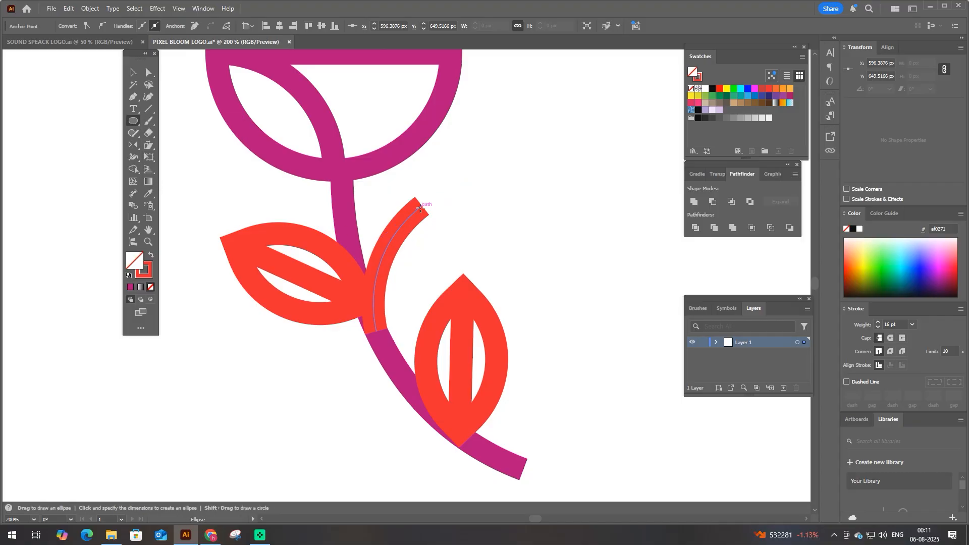
pyautogui.moveTo(422, 206); pyautogui.dragTo(440, 235)
pyautogui.scroll(-1, 441, 234)
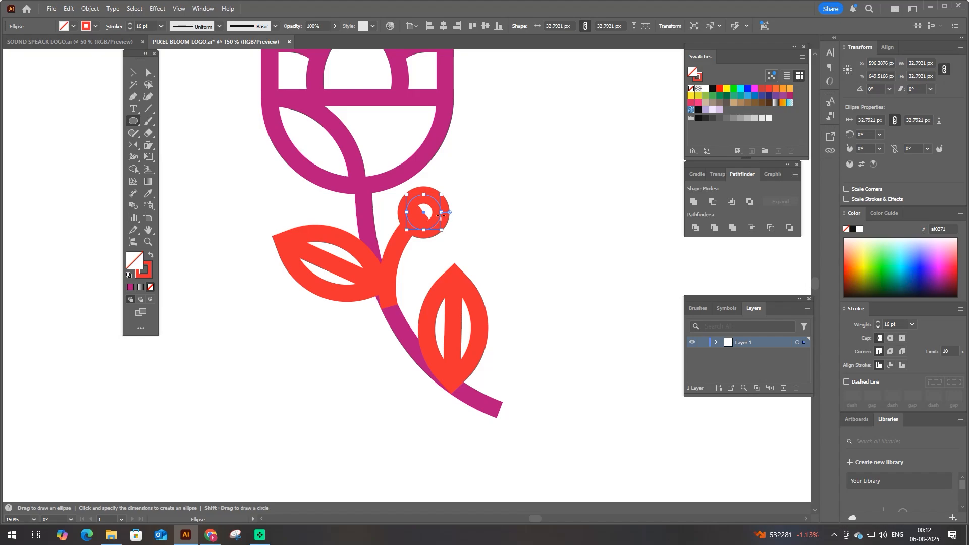
pyautogui.scroll(1, 441, 214)
pyautogui.moveTo(442, 193); pyautogui.dragTo(442, 192)
pyautogui.click(432, 261)
pyautogui.press('Escape')
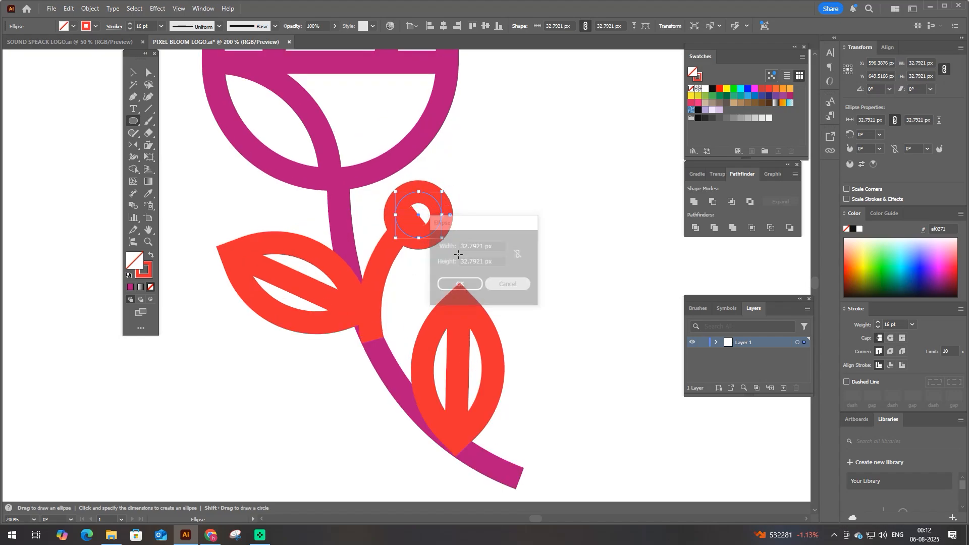
# - Add an anchor point on the red branch near the circle's edge and delete the branch's end segment inside the circle
pyautogui.press('a')
pyautogui.click(393, 246)
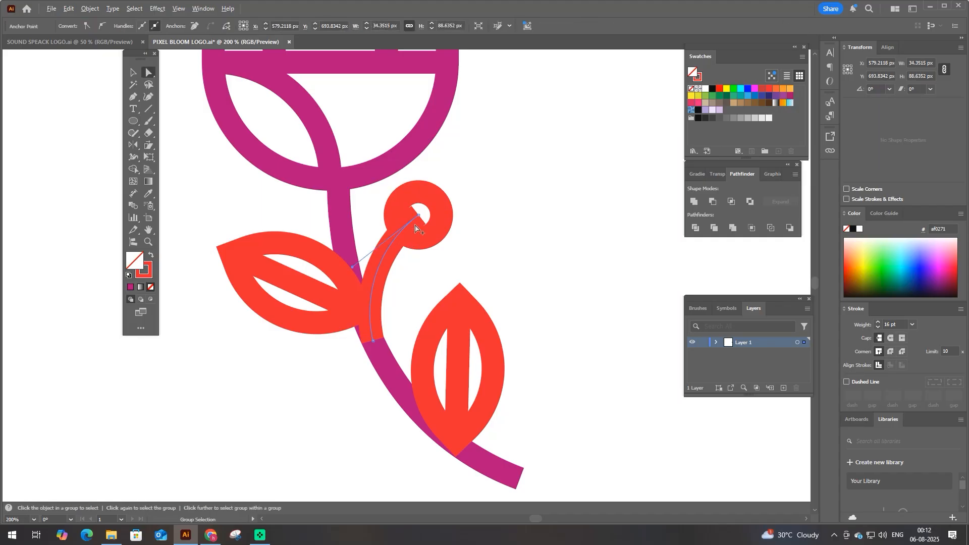
pyautogui.press('alt')
pyautogui.moveTo(137, 100); pyautogui.dragTo(174, 108)
pyautogui.click(401, 232)
pyautogui.press('a')
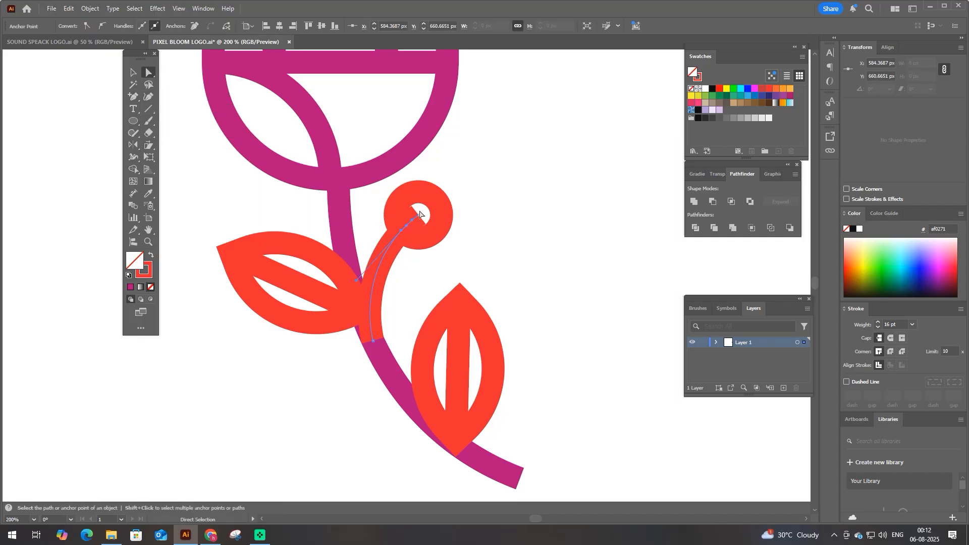
pyautogui.press('Delete')
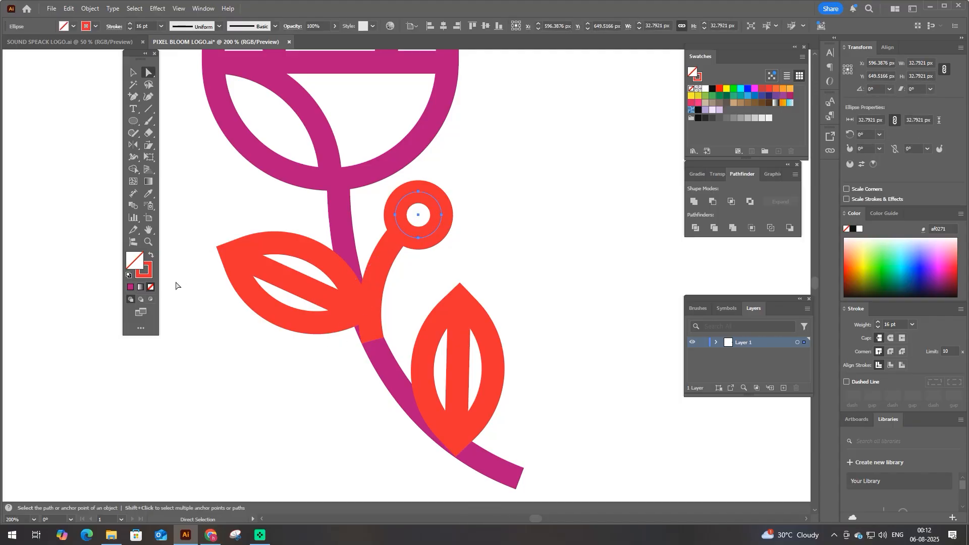
pyautogui.click(232, 349)
pyautogui.scroll(-1, 298, 353)
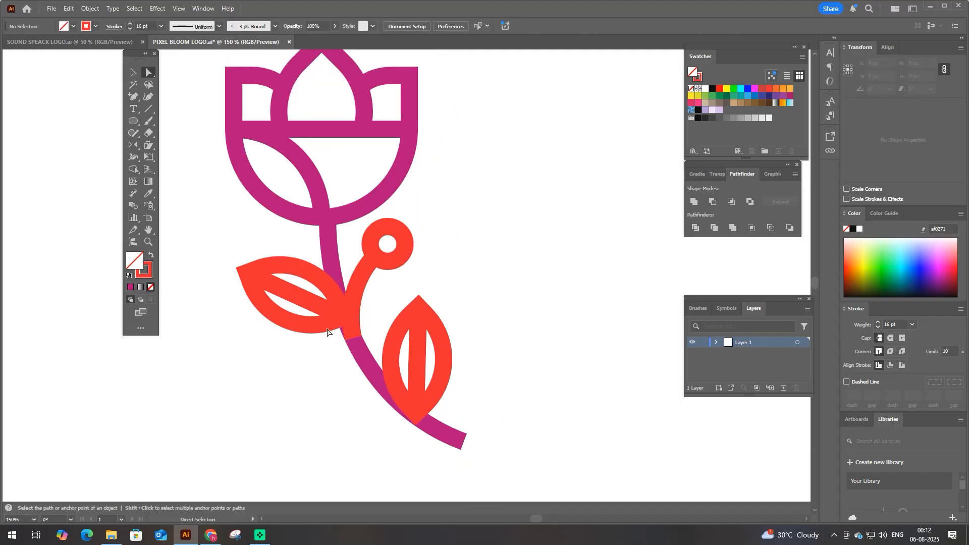
# - Tilt the right leaf clockwise, set its base back on the stem and match its stroke to the magenta stem
pyautogui.press('v')
pyautogui.moveTo(418, 353); pyautogui.dragTo(410, 344)
pyautogui.moveTo(441, 306); pyautogui.dragTo(449, 320)
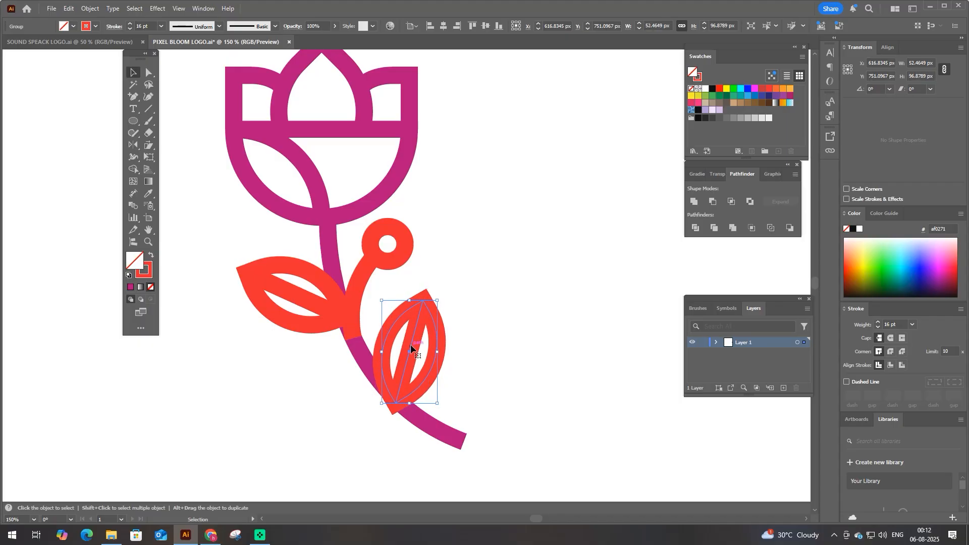
pyautogui.moveTo(410, 345); pyautogui.dragTo(423, 343)
pyautogui.press('i')
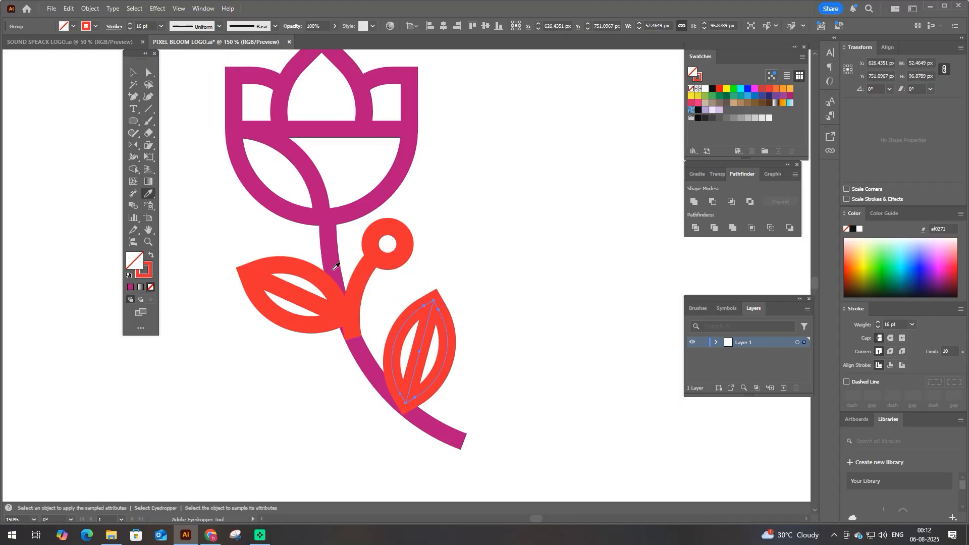
pyautogui.click(348, 272)
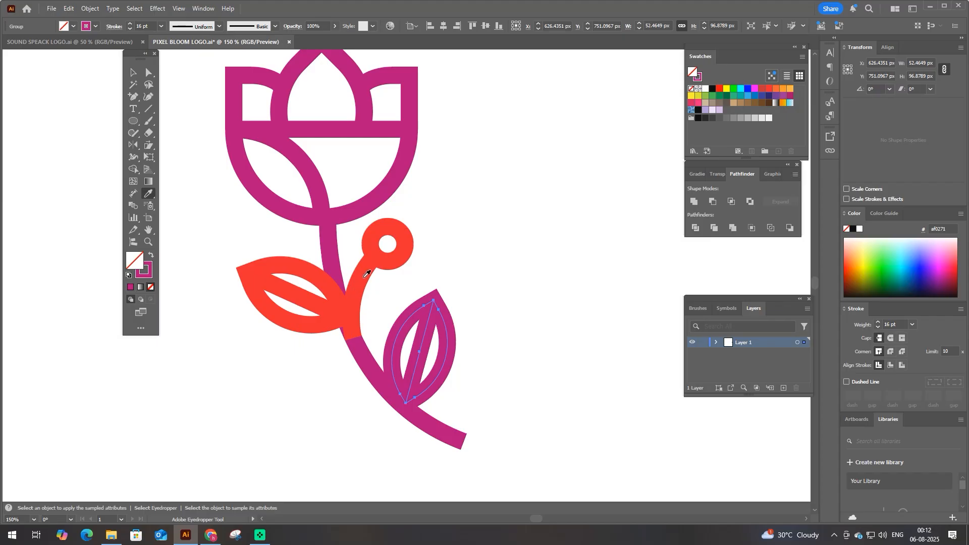
# - Rotate the left leaf slightly and adjust its position where its base joins the stem and branch
pyautogui.press('v')
pyautogui.moveTo(264, 354); pyautogui.dragTo(291, 256)
pyautogui.moveTo(352, 236); pyautogui.dragTo(363, 296)
pyautogui.scroll(2, 364, 296)
pyautogui.moveTo(367, 331); pyautogui.dragTo(371, 328)
pyautogui.scroll(-1, 371, 328)
pyautogui.click(275, 352)
pyautogui.moveTo(299, 285); pyautogui.dragTo(298, 288)
pyautogui.scroll(-2, 322, 339)
pyautogui.click(319, 365)
# - Apply the bloom's magenta stroke to the whole flower and set the stroke weight to 14 pt
pyautogui.moveTo(241, 402); pyautogui.dragTo(474, 125)
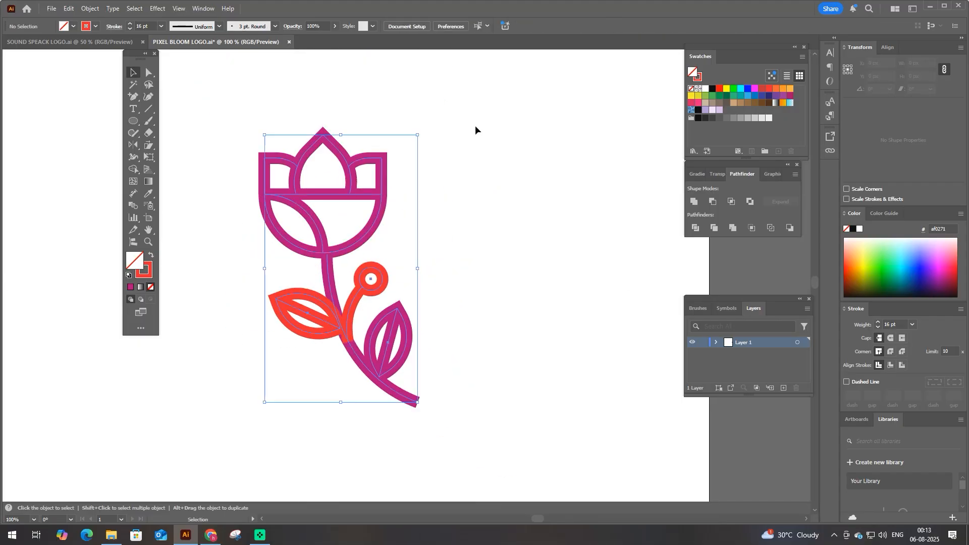
pyautogui.press('i')
pyautogui.click(363, 235)
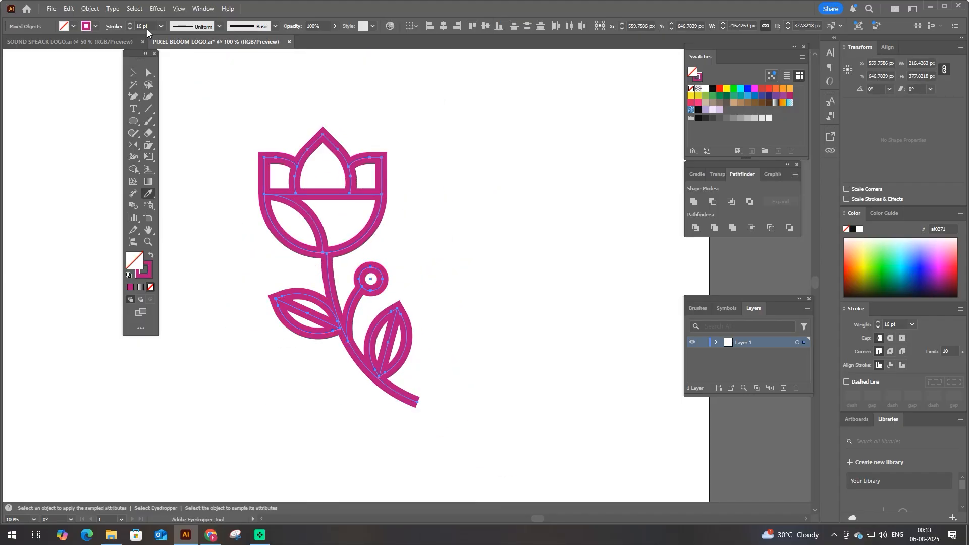
pyautogui.scroll(-1, 143, 26)
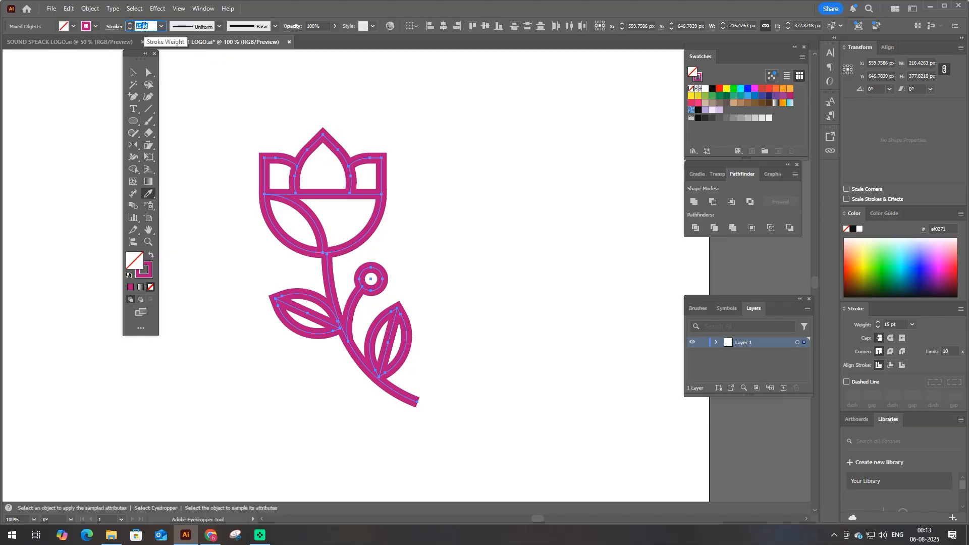
pyautogui.scroll(-1, 143, 26)
pyautogui.press('v')
pyautogui.moveTo(208, 116); pyautogui.dragTo(472, 408)
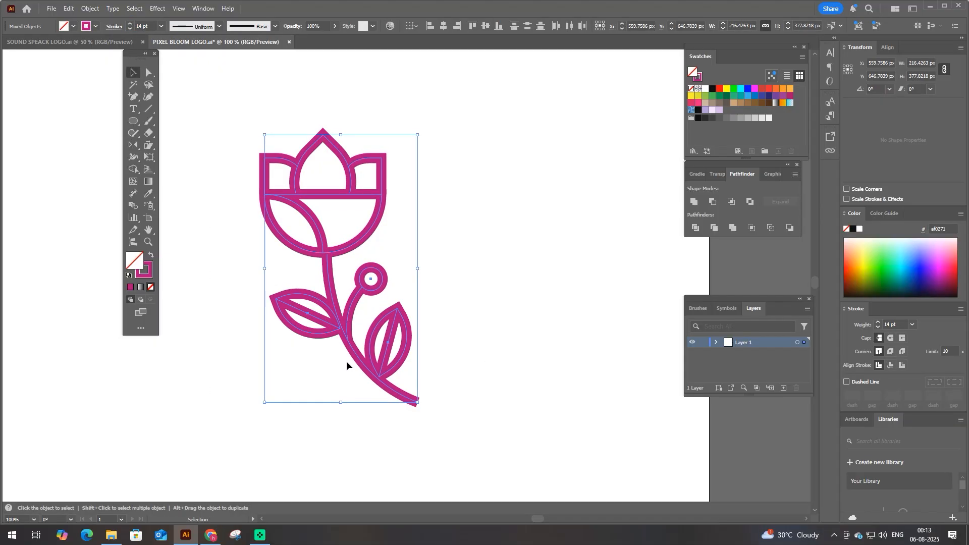
pyautogui.press('F9')
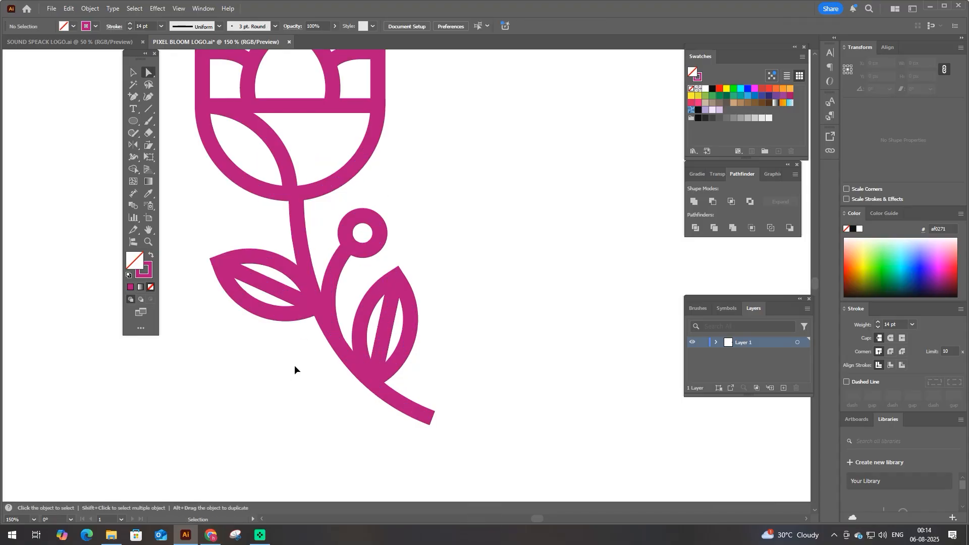
# - Draw a circle over the flower and reduce it from its upper edge to about 310 px in diameter
pyautogui.hotkey('ctrl', '0')
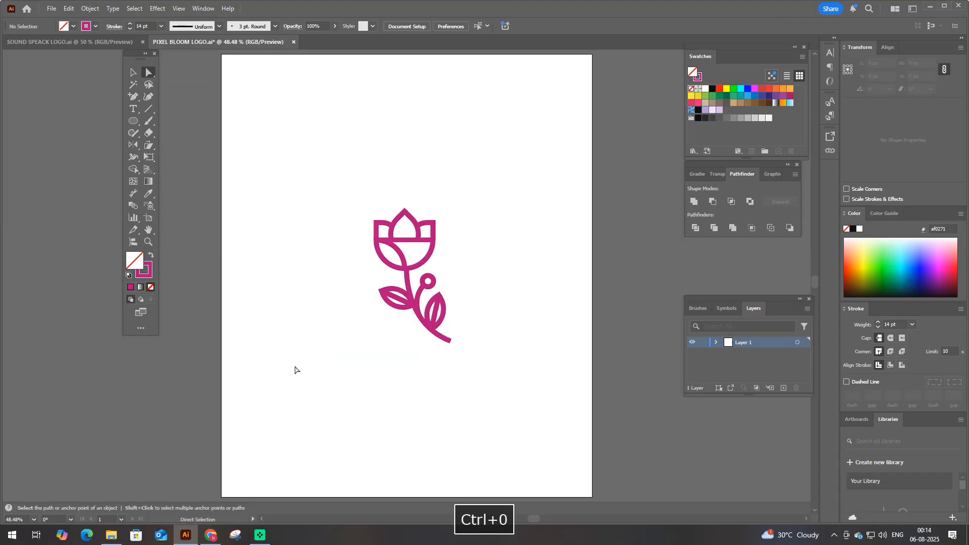
pyautogui.click(133, 121)
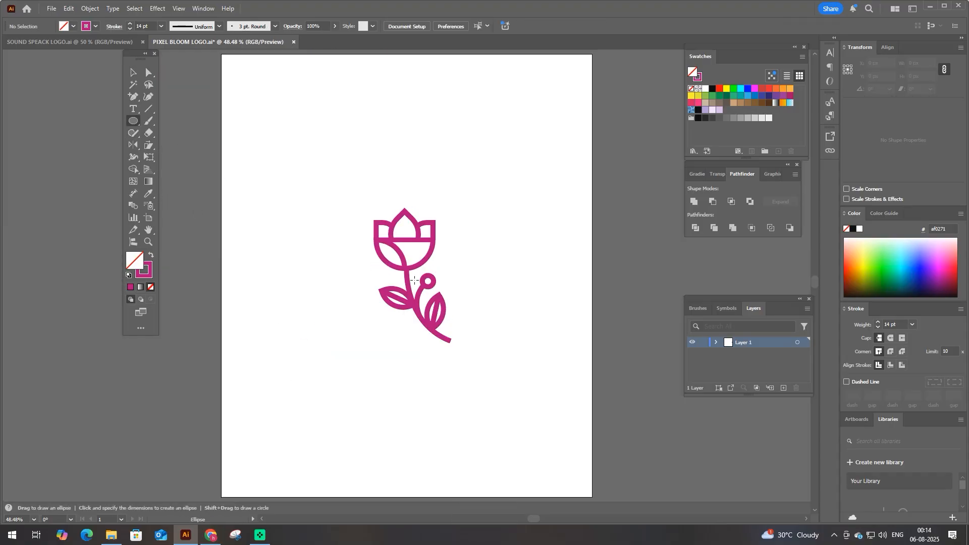
pyautogui.moveTo(413, 276); pyautogui.dragTo(480, 343)
pyautogui.scroll(2, 450, 320)
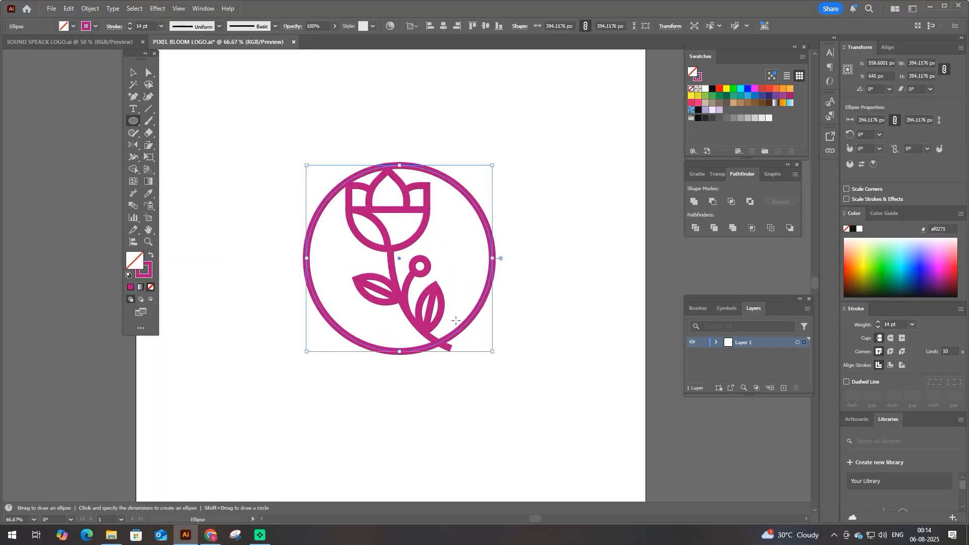
pyautogui.press('v')
pyautogui.moveTo(399, 165); pyautogui.dragTo(400, 204)
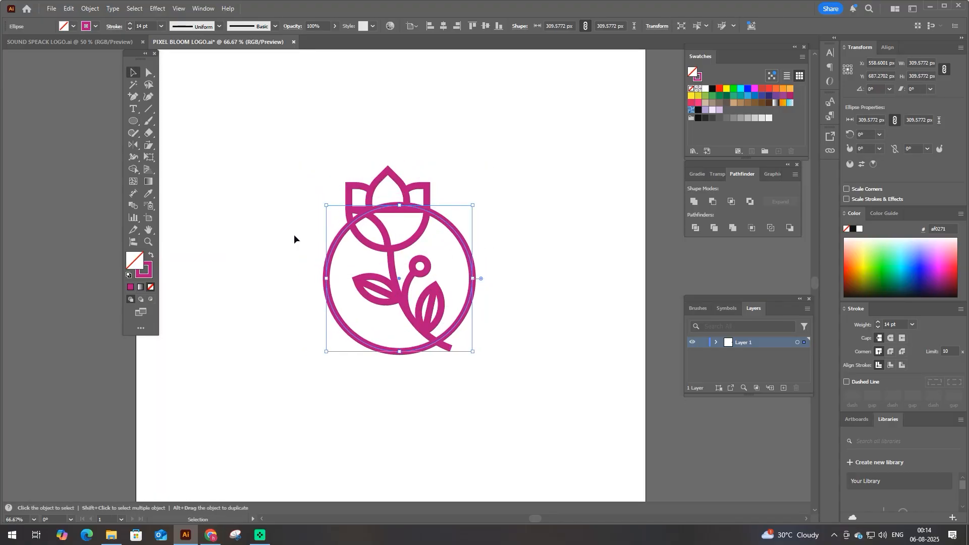
# - Give the circle a very pale lavender fill with no stroke and send it behind the flower
pyautogui.click(706, 110)
pyautogui.click(151, 255)
pyautogui.click(151, 287)
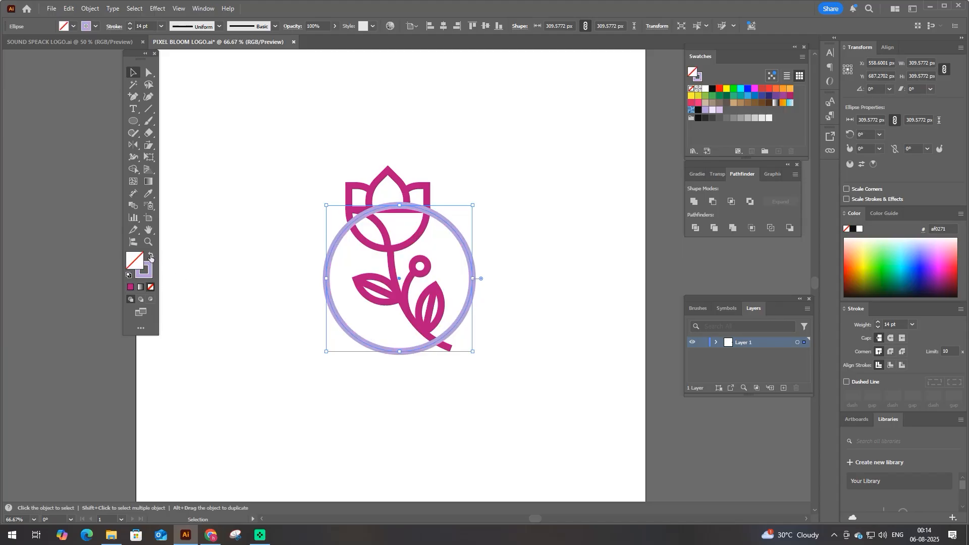
pyautogui.click(151, 255)
pyautogui.hotkey('ctrl', 'shift', '[')
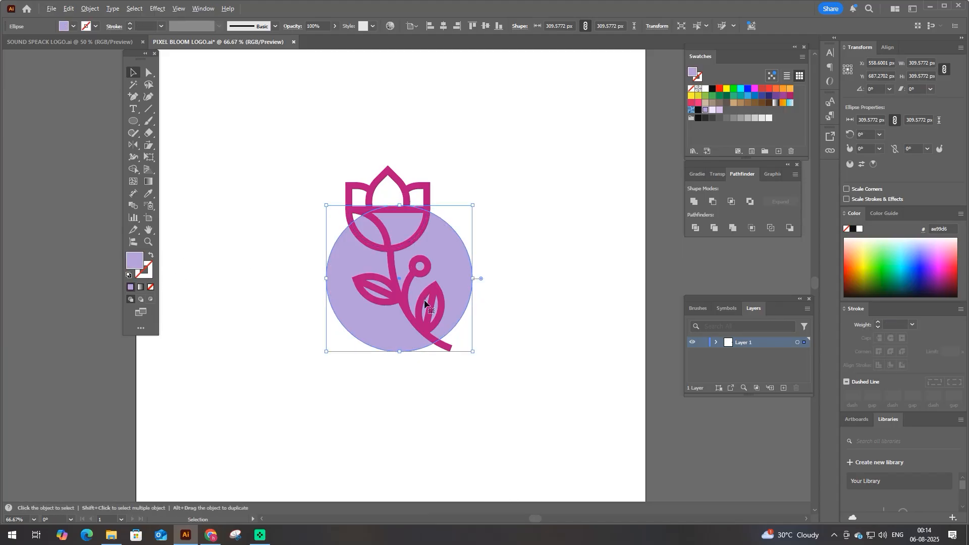
pyautogui.click(719, 110)
pyautogui.click(712, 110)
# - Resize the background circle to about 319 px in diameter and adjust its placement behind the flower
pyautogui.moveTo(400, 352); pyautogui.dragTo(403, 363)
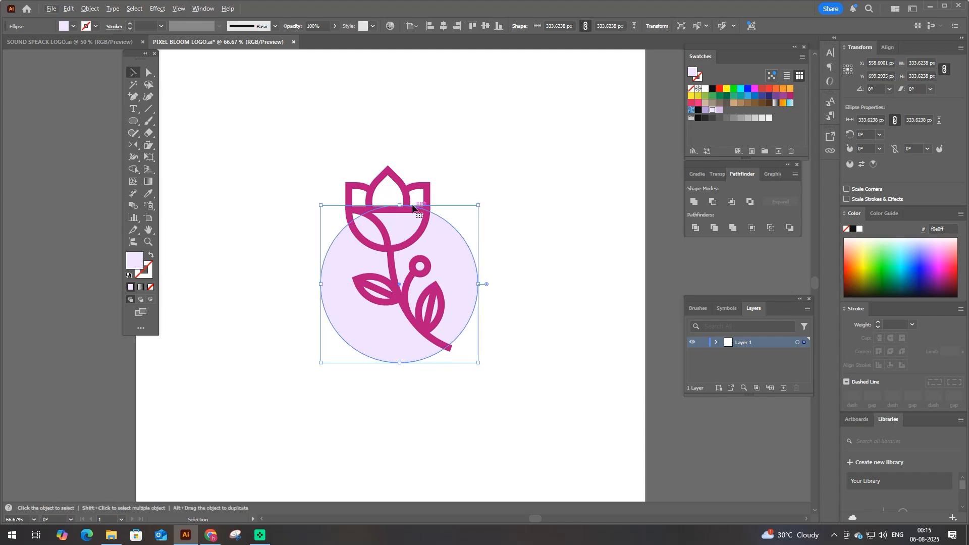
pyautogui.moveTo(399, 206); pyautogui.dragTo(399, 206)
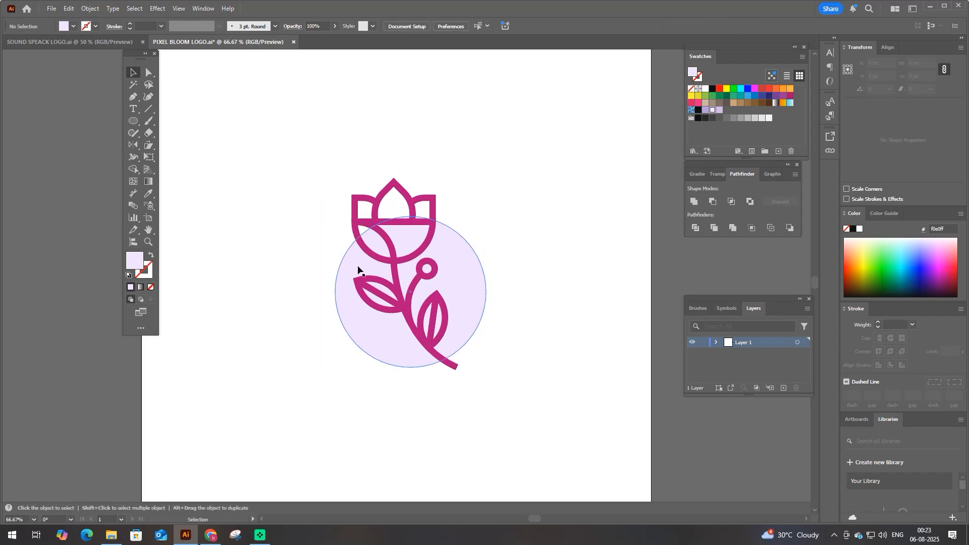
pyautogui.press('F9')
# - Select the whole artwork and convert its strokes to filled outlines with Outline Stroke
pyautogui.moveTo(537, 380); pyautogui.dragTo(537, 380)
pyautogui.click(89, 9)
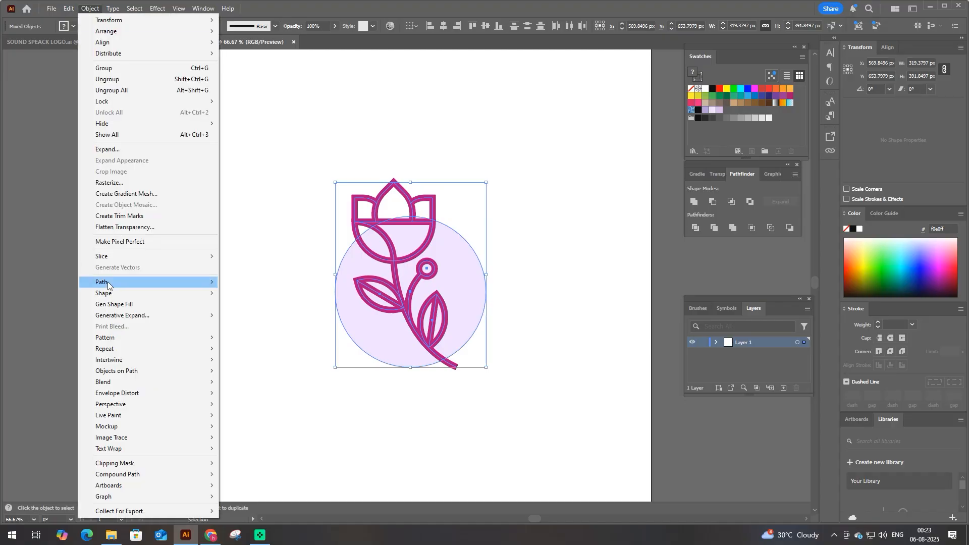
pyautogui.moveTo(191, 282)
pyautogui.click(250, 308)
# - Fill the outlined flower with black and group its parts
pyautogui.keyDown('shift'); pyautogui.click(379, 341); pyautogui.keyUp('shift')
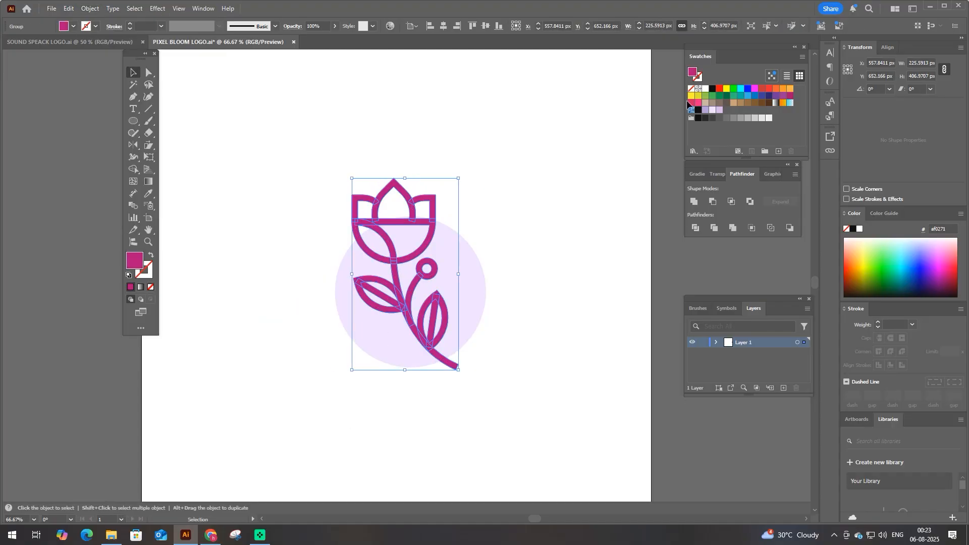
pyautogui.click(712, 90)
pyautogui.hotkey('ctrl', 'g')
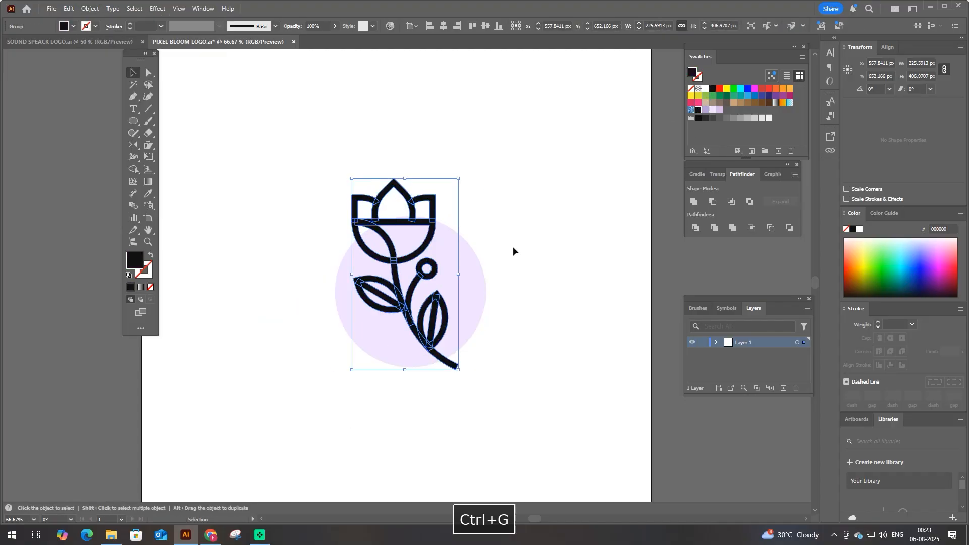
# - Copy the black flower, paste it in place in front and unite its shapes into one with Pathfinder
pyautogui.hotkey('ctrl', 'c')
pyautogui.hotkey('ctrl', 'f')
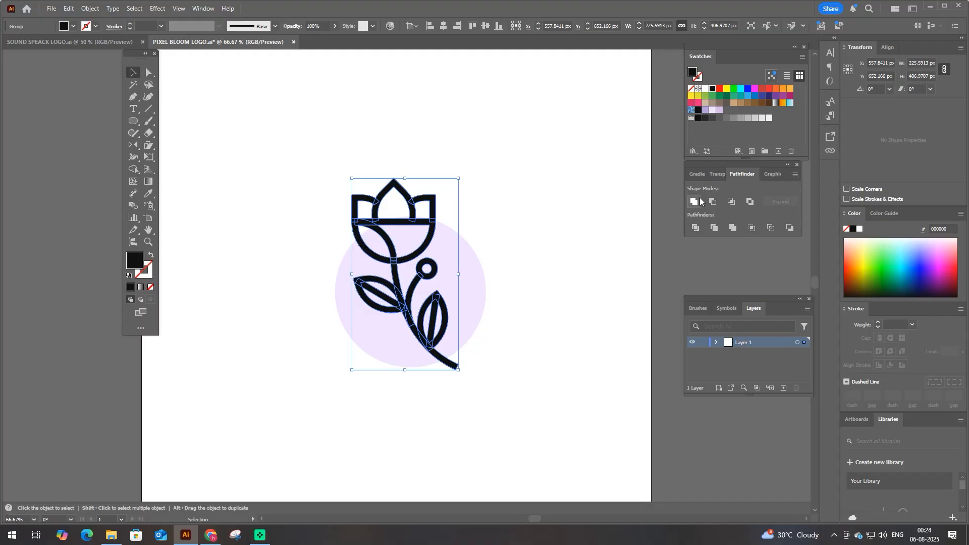
pyautogui.press('F9')
# - Turn the flower's enclosed areas into separate shapes with Shape Builder and fill them with lavender #ae99d6
pyautogui.hotkey('shift', 'm')
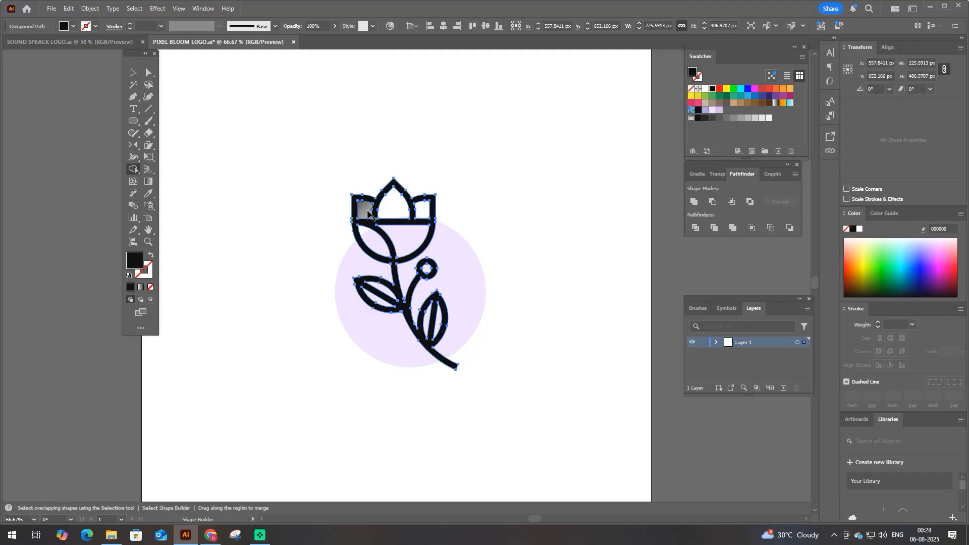
pyautogui.moveTo(369, 214)
pyautogui.mouseDown()
pyautogui.moveTo(421, 210)
pyautogui.moveTo(387, 244)
pyautogui.mouseUp()
pyautogui.scroll(1, 385, 298)
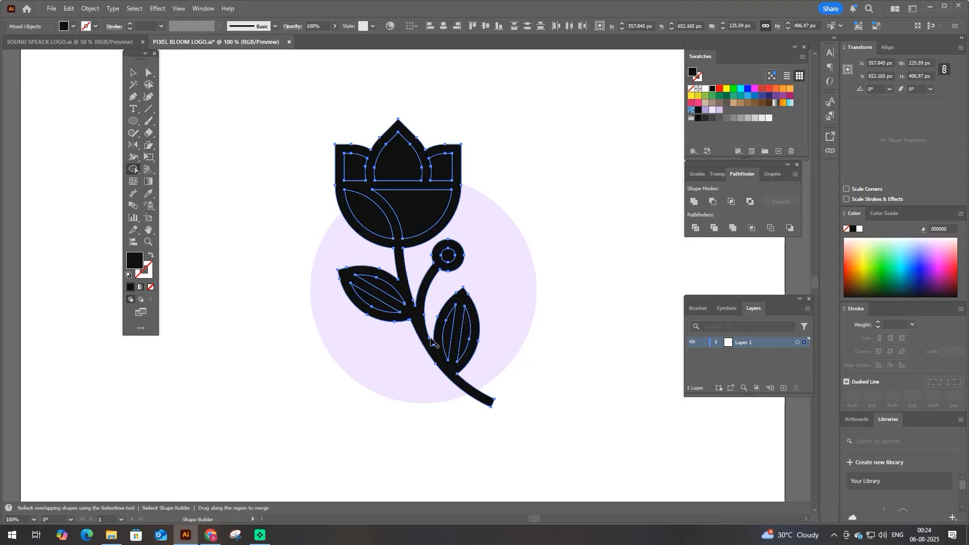
pyautogui.press('v')
pyautogui.keyDown('shift'); pyautogui.click(448, 374); pyautogui.keyUp('shift')
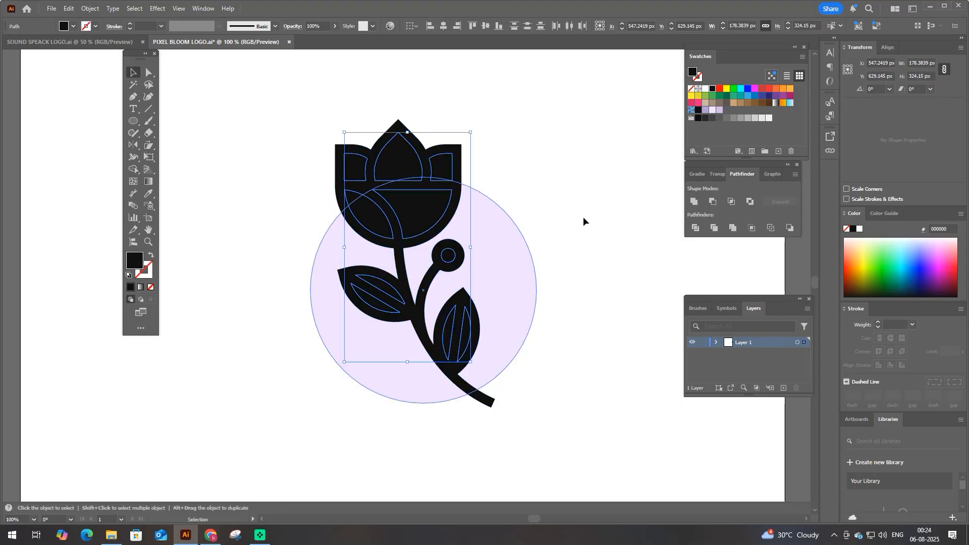
pyautogui.click(705, 109)
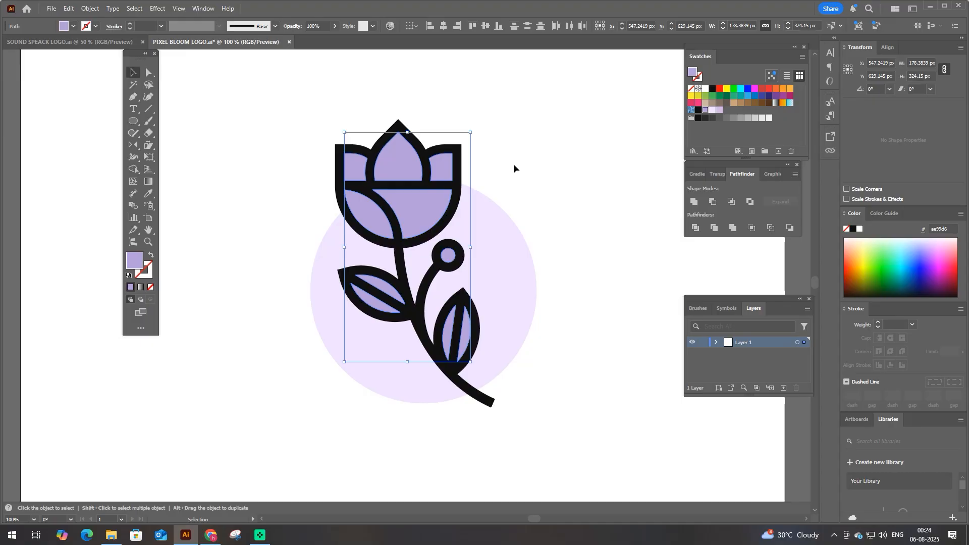
# - Fill the two outer petals and the large lower area of the bloom with pinkish lavender #d3b5e3
pyautogui.press('a')
pyautogui.click(362, 167)
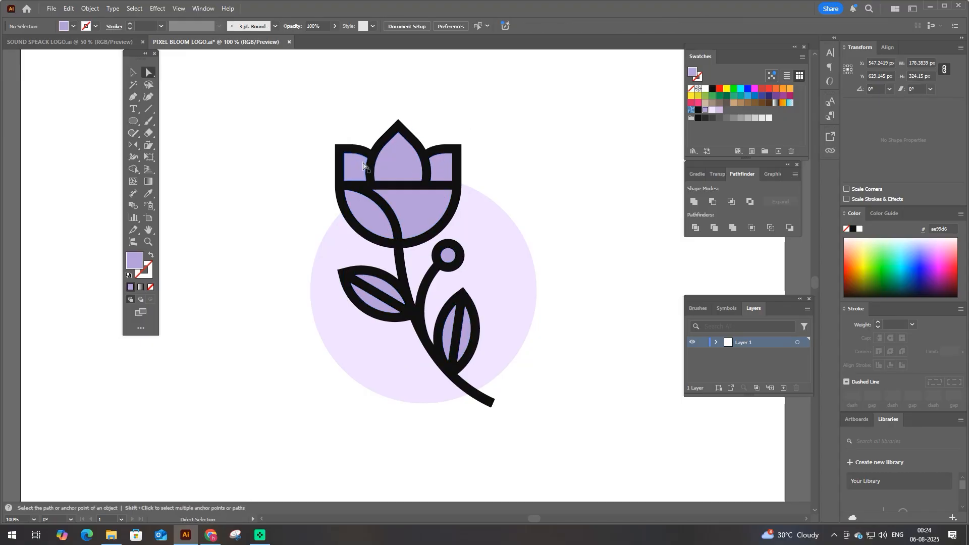
pyautogui.keyDown('shift'); pyautogui.click(438, 165); pyautogui.keyUp('shift')
pyautogui.keyDown('shift'); pyautogui.click(423, 215); pyautogui.keyUp('shift')
pyautogui.click(719, 109)
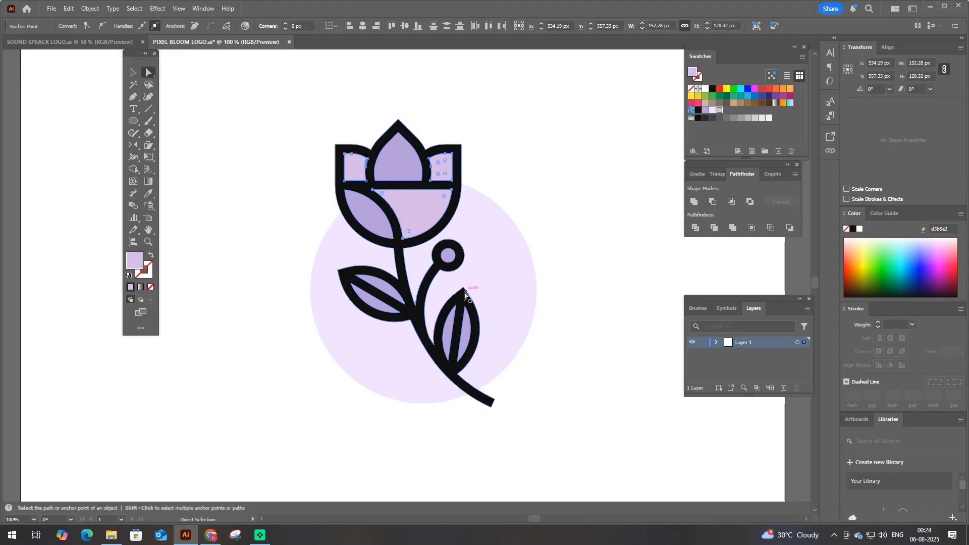
# - Fill the upper half of the left leaf and the right half of the right leaf with pinkish lavender #d3b5e3
pyautogui.click(465, 318)
pyautogui.keyDown('shift'); pyautogui.click(391, 301); pyautogui.keyUp('shift')
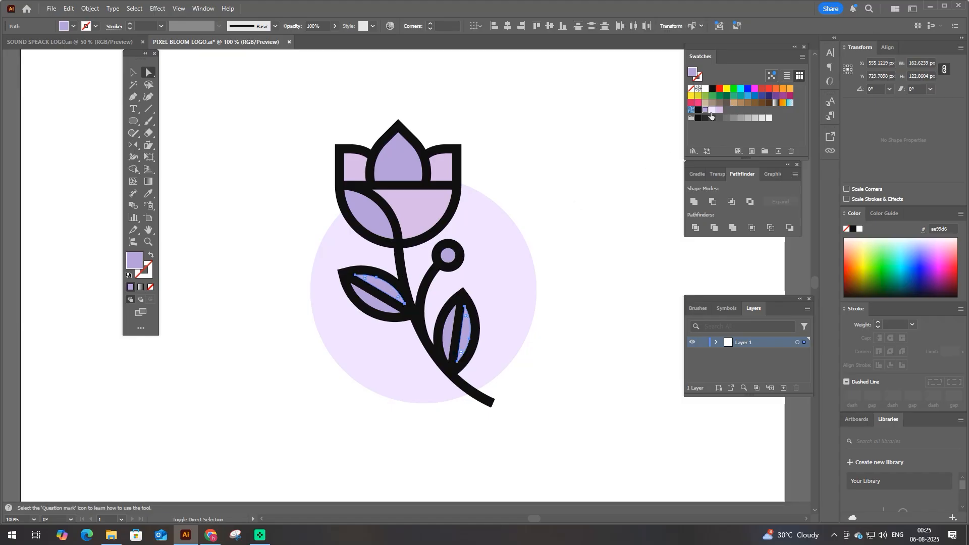
pyautogui.click(712, 110)
pyautogui.click(719, 110)
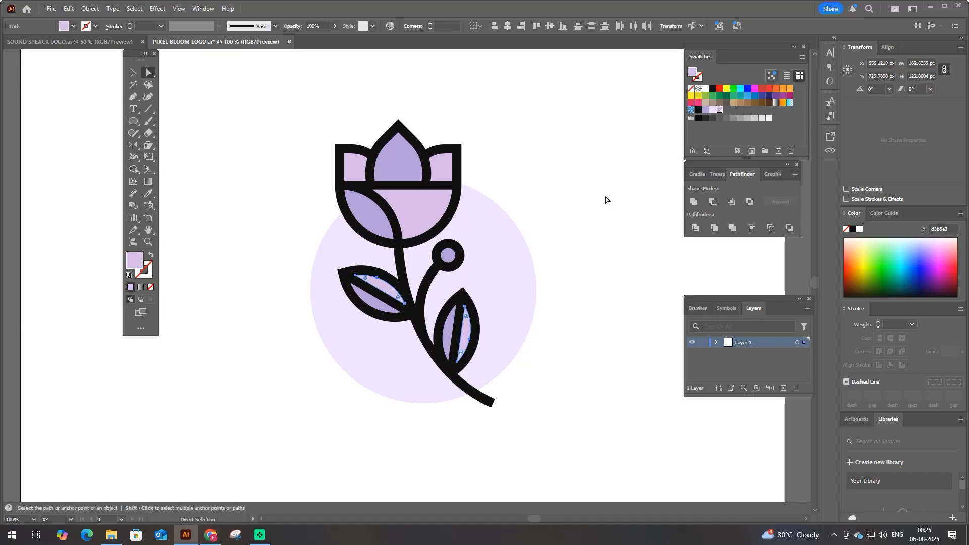
pyautogui.click(589, 203)
# - Trim the stem tip that extends beyond the pale lavender circle with Shape Builder and group all the artwork
pyautogui.click(498, 220)
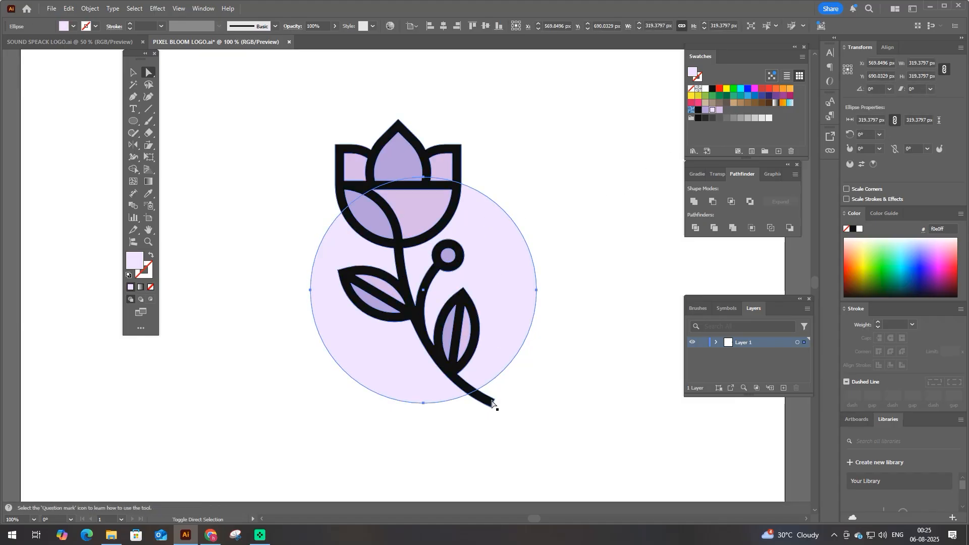
pyautogui.hotkey('ctrl', 'a')
pyautogui.hotkey('shift', 'm')
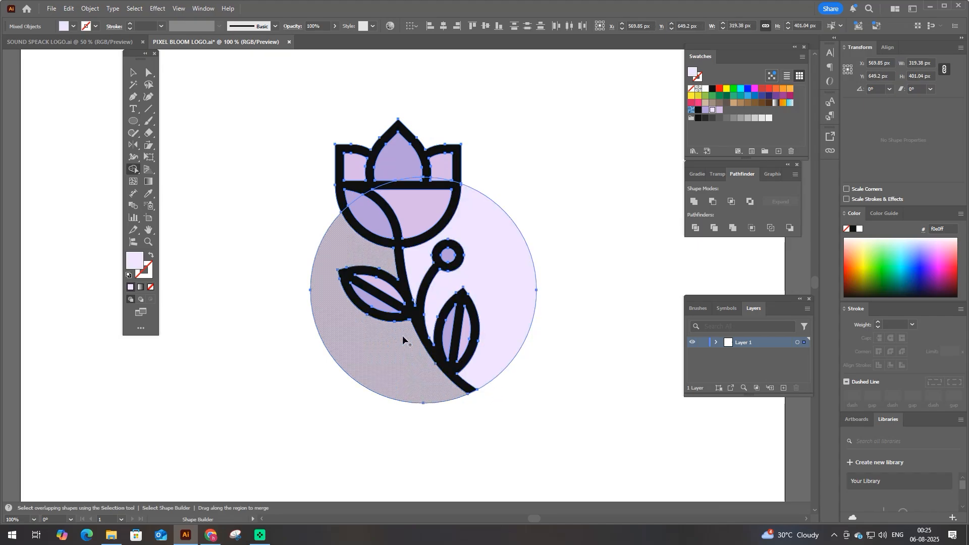
pyautogui.press('v')
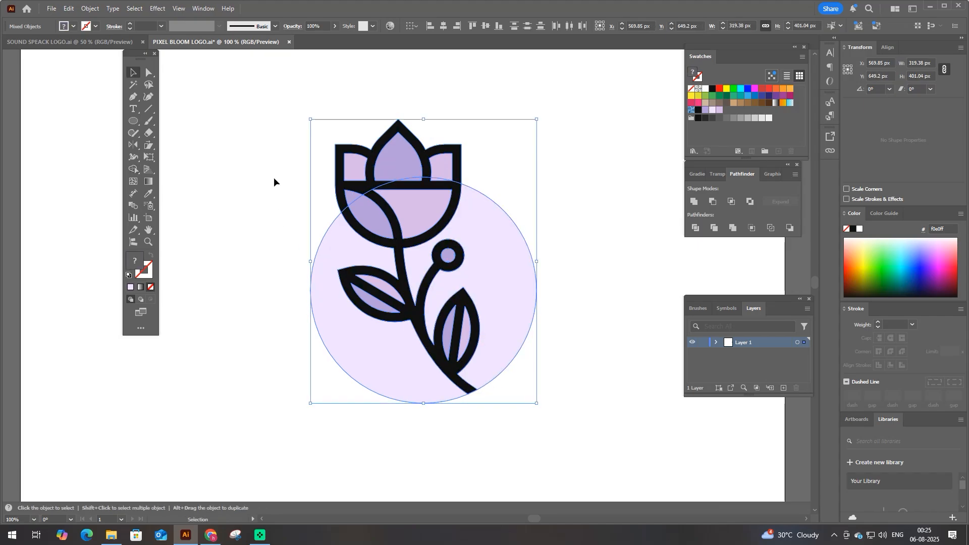
pyautogui.moveTo(286, 174); pyautogui.dragTo(551, 346)
pyautogui.hotkey('ctrl', 'g')
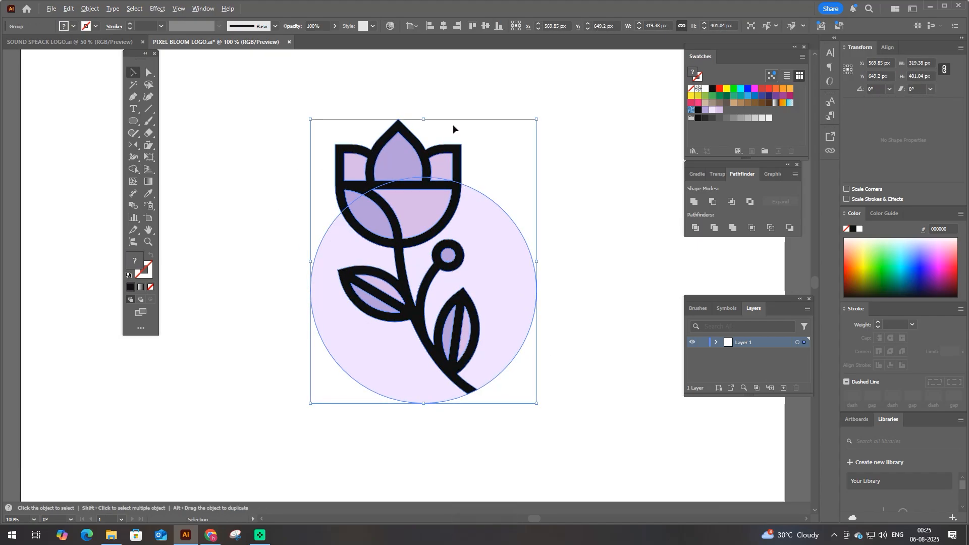
# - Draw a black 13 px square over the outer upper corner of the right petal's outline
pyautogui.scroll(1, 459, 125)
pyautogui.scroll(1, 479, 147)
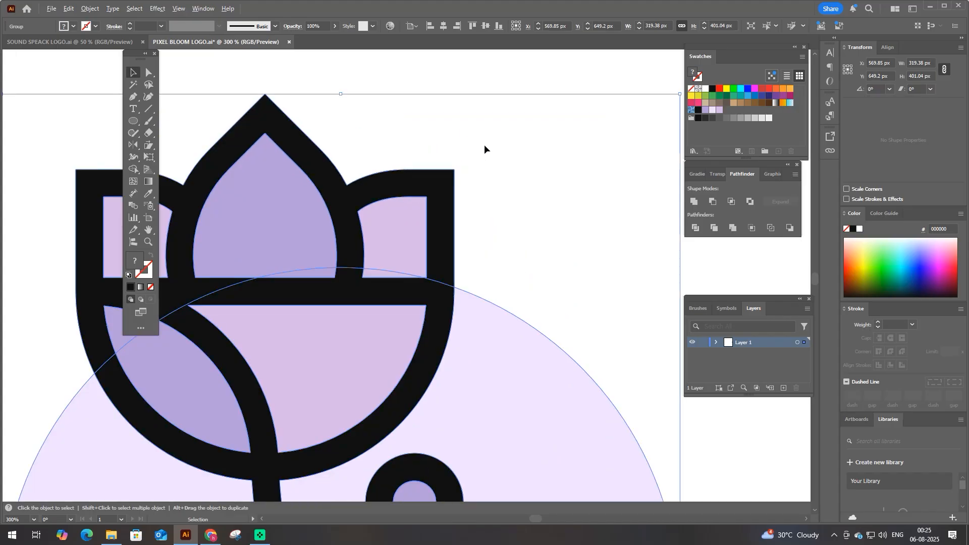
pyautogui.moveTo(133, 121); pyautogui.dragTo(160, 124)
pyautogui.scroll(1, 433, 193)
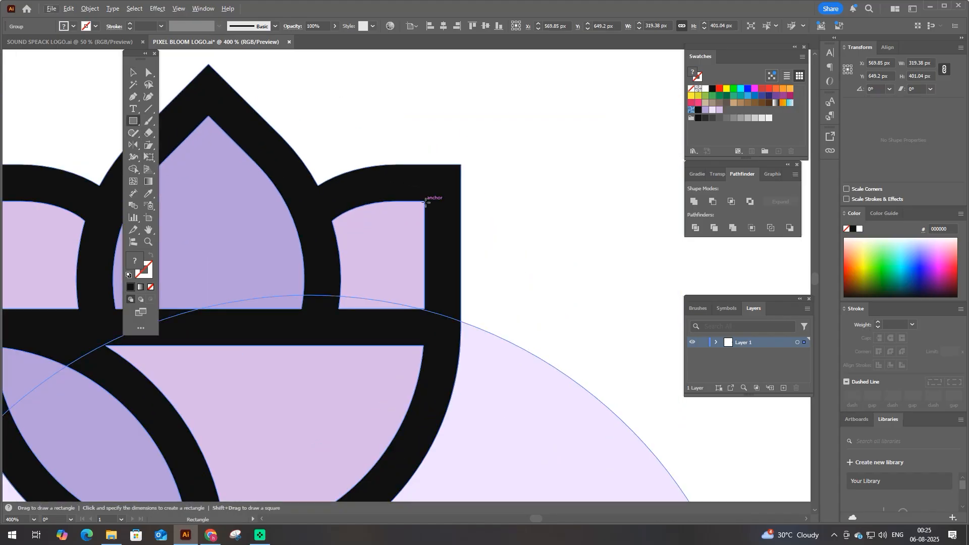
pyautogui.moveTo(425, 202); pyautogui.dragTo(462, 182)
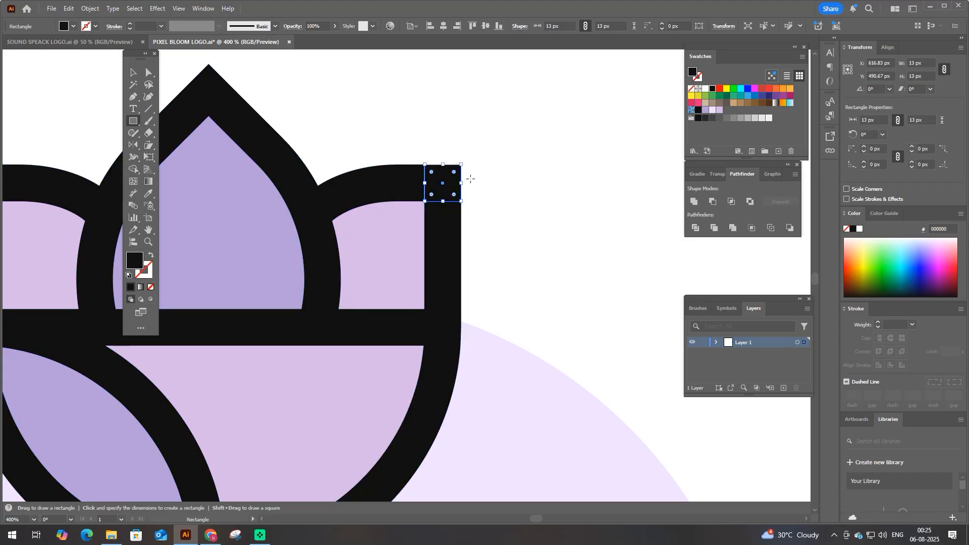
# - Enlarge the corner square from its centre to about 34 px and paste a copy of it in place behind
pyautogui.press('v')
pyautogui.moveTo(443, 164); pyautogui.dragTo(491, 186)
pyautogui.hotkey('ctrl', 'c')
pyautogui.hotkey('ctrl', 'b')
# - Cut away the right petal's outer upper corner where the large square overlaps it, using Shape Builder
pyautogui.hotkey('ctrl', 'a')
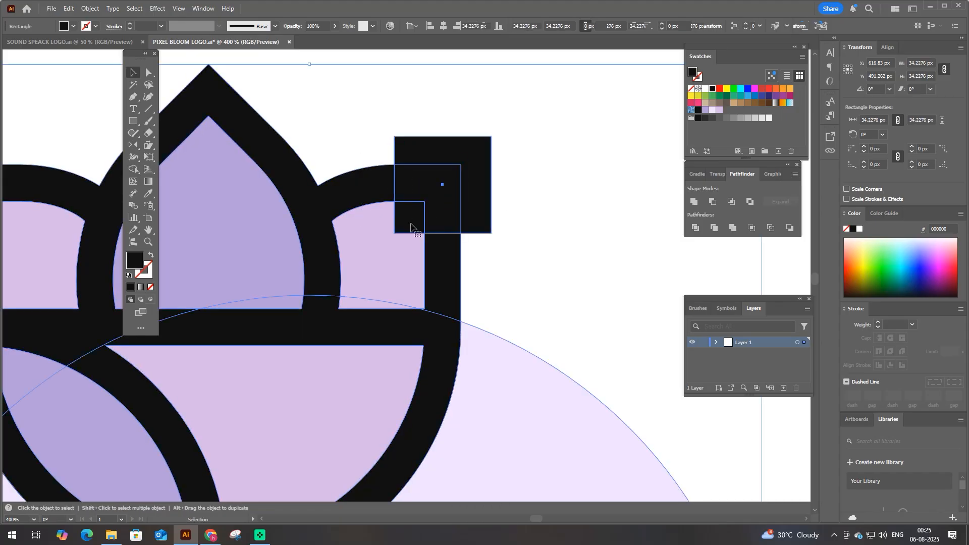
pyautogui.click(134, 169)
pyautogui.moveTo(407, 217); pyautogui.dragTo(503, 153)
pyautogui.press('space')
# - Fill the larger pixel square with the central petal's lavender and the smaller one with the bloom's pinkish lavender
pyautogui.press('v')
pyautogui.click(452, 206)
pyautogui.press('i')
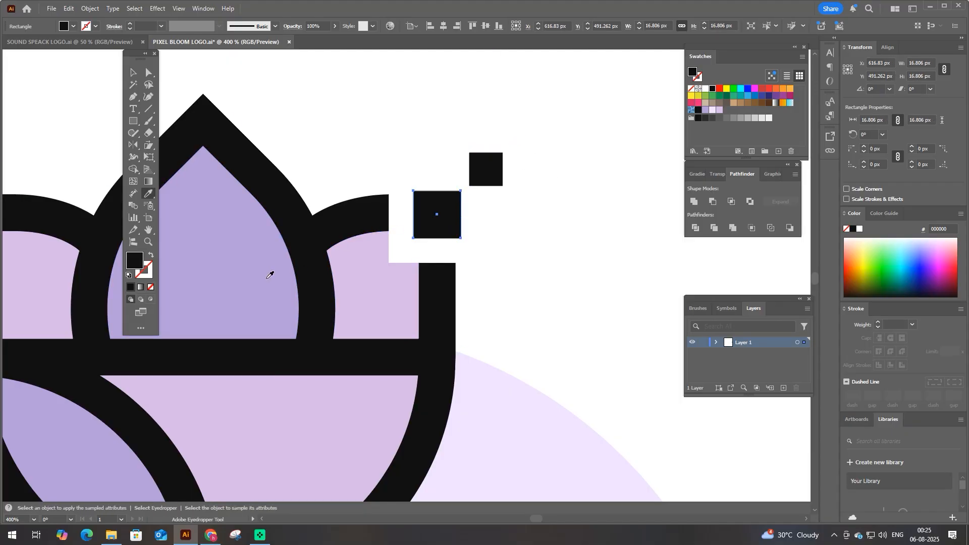
pyautogui.click(272, 276)
pyautogui.press('a')
pyautogui.click(489, 178)
pyautogui.press('i')
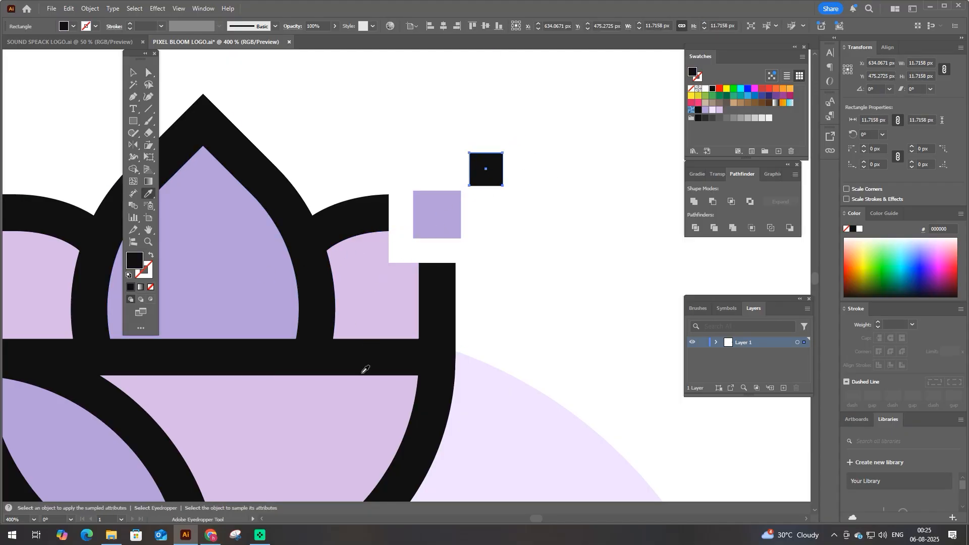
pyautogui.click(364, 382)
pyautogui.press('v')
pyautogui.moveTo(503, 153); pyautogui.dragTo(480, 170)
pyautogui.hotkey('ctrl', 'z')
# - Group the flower, the circle and the two pixel squares
pyautogui.scroll(-3, 482, 177)
pyautogui.scroll(-2, 507, 219)
pyautogui.moveTo(536, 147); pyautogui.dragTo(331, 368)
pyautogui.hotkey('ctrl', 'g')
pyautogui.click(335, 350)
pyautogui.scroll(-1, 335, 354)
# - Add the text PIXEL BLOOM on the artboard below the flower
pyautogui.press('t')
pyautogui.click(361, 376)
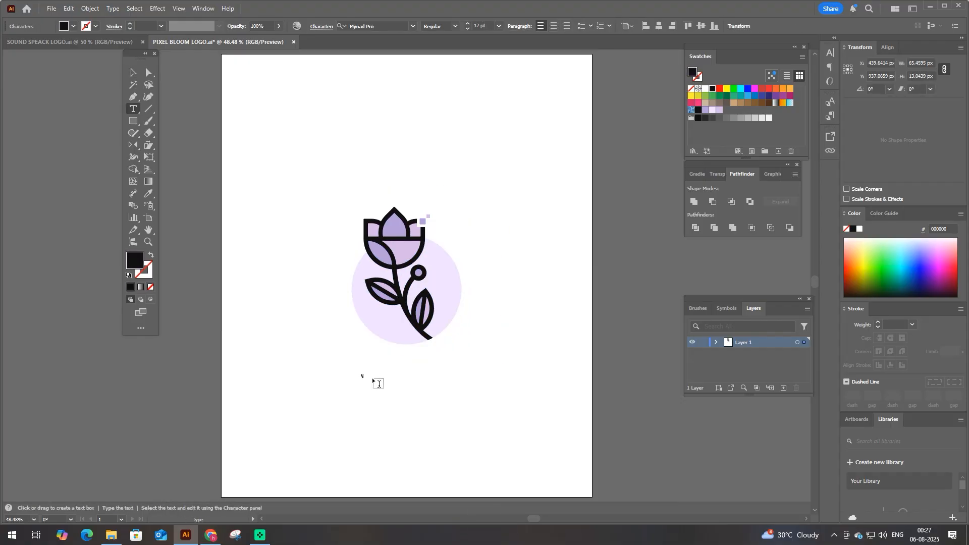
pyautogui.write('PIXEL BLOOM')
pyautogui.press('Escape')
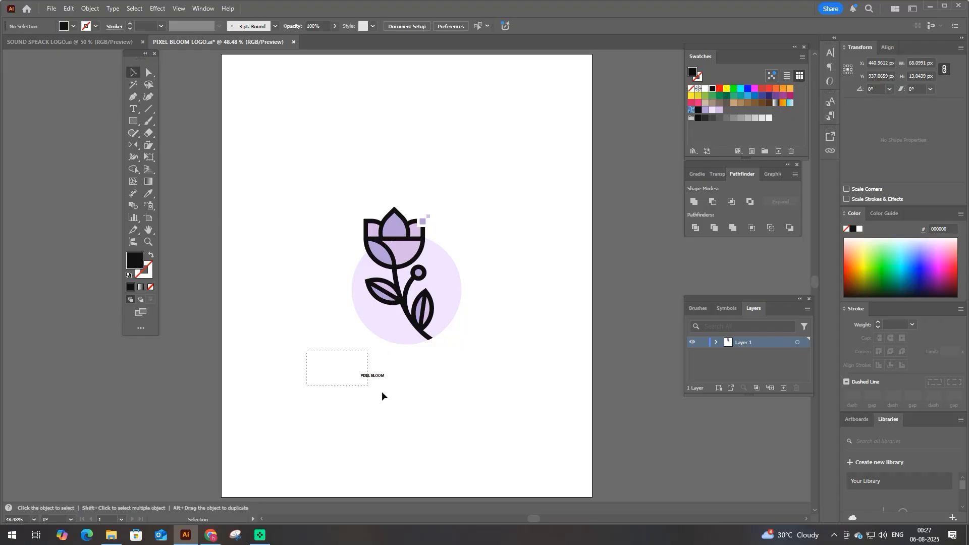
# - Convert the PIXEL BLOOM text to outlines and enlarge it to about 545 px wide
pyautogui.rightClick(387, 386)
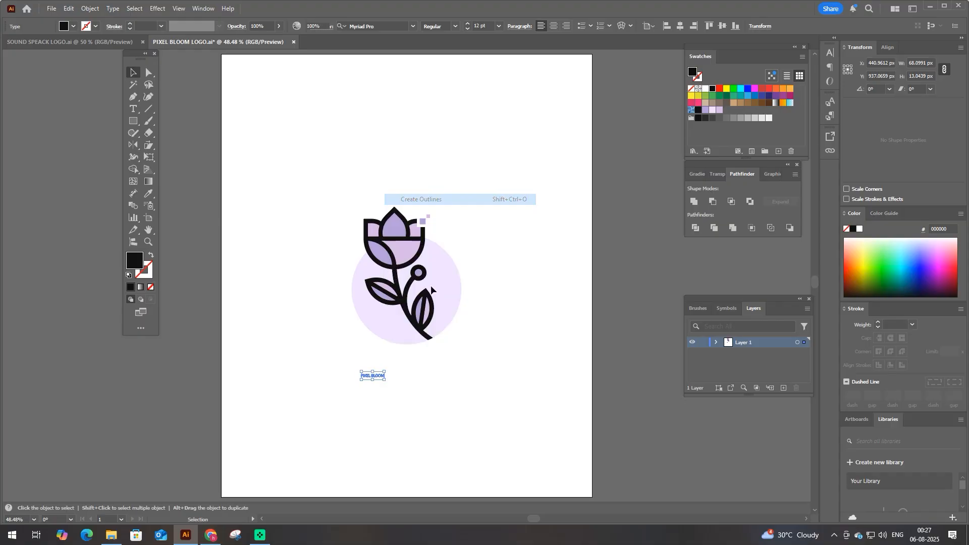
pyautogui.click(430, 199)
pyautogui.hotkey('ctrl', '1')
pyautogui.moveTo(396, 377); pyautogui.dragTo(563, 428)
pyautogui.hotkey('ctrl', '-')
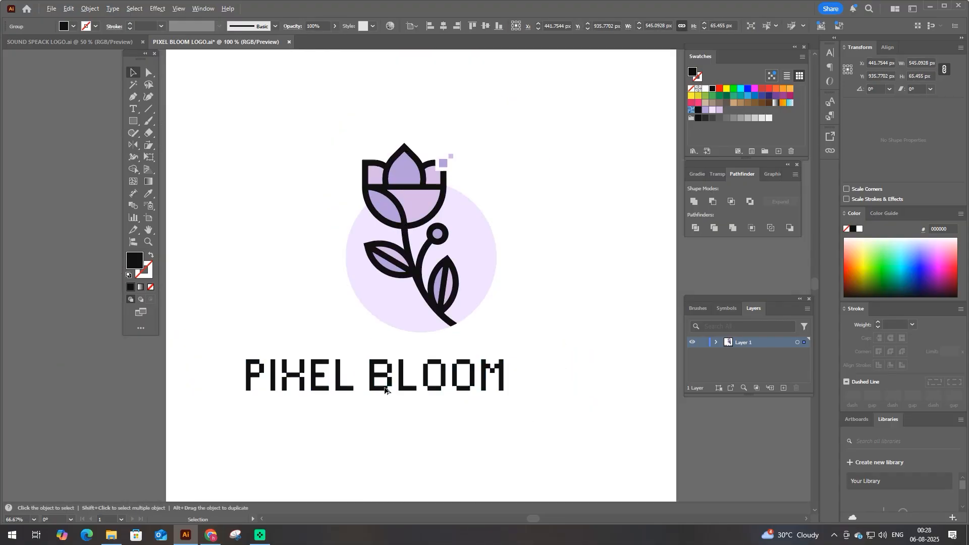
# - Centre the flower and the PIXEL BLOOM lettering horizontally on the artboard
pyautogui.hotkey('ctrl', 'a')
pyautogui.click(443, 26)
pyautogui.click(271, 331)
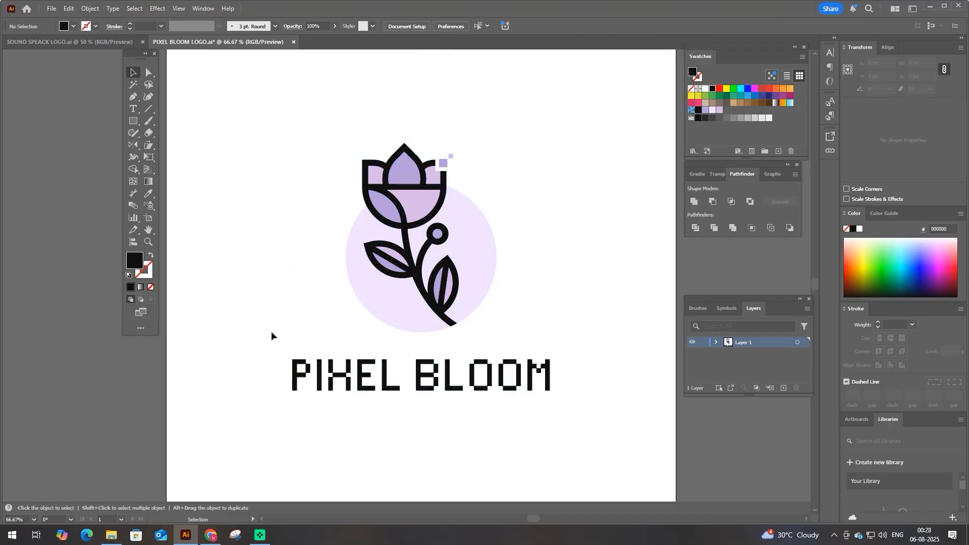
# - Fill the PIXEL letters with the pale lavender sampled from the background circle
pyautogui.press('a')
pyautogui.moveTo(262, 350); pyautogui.dragTo(398, 417)
pyautogui.press('i')
pyautogui.click(457, 247)
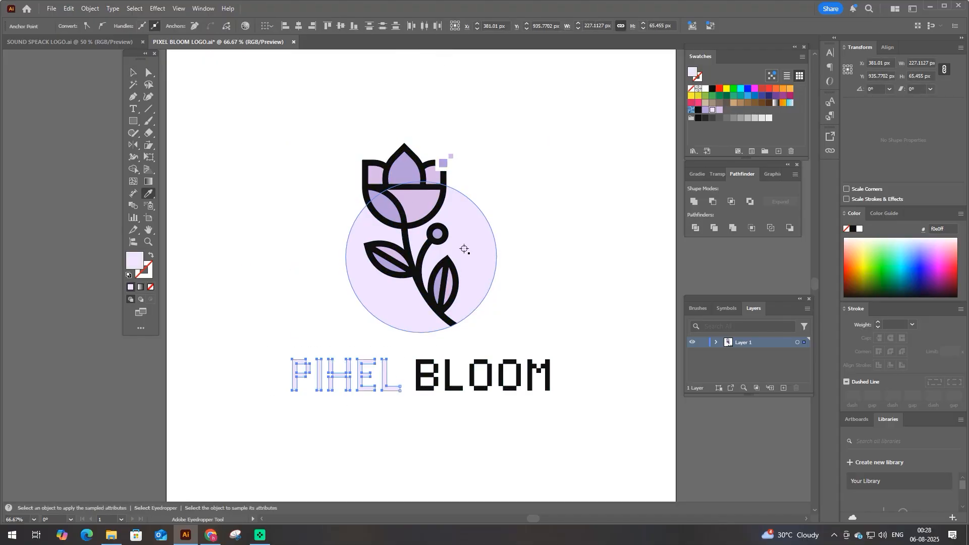
# - Fill the BLOOM letters with the black sampled from the flower's stem
pyautogui.press('a')
pyautogui.moveTo(573, 352); pyautogui.dragTo(419, 406)
pyautogui.press('i')
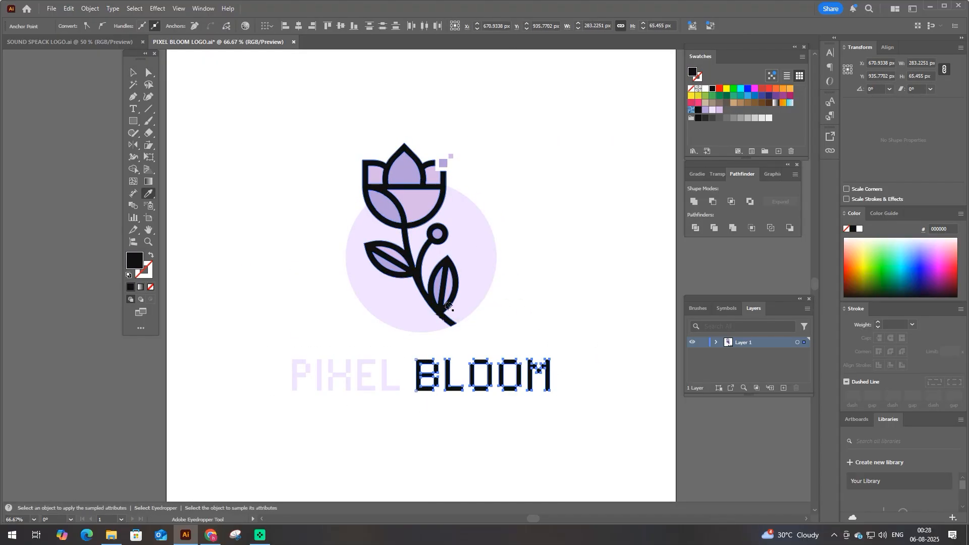
pyautogui.click(444, 321)
pyautogui.press('v')
pyautogui.click(288, 219)
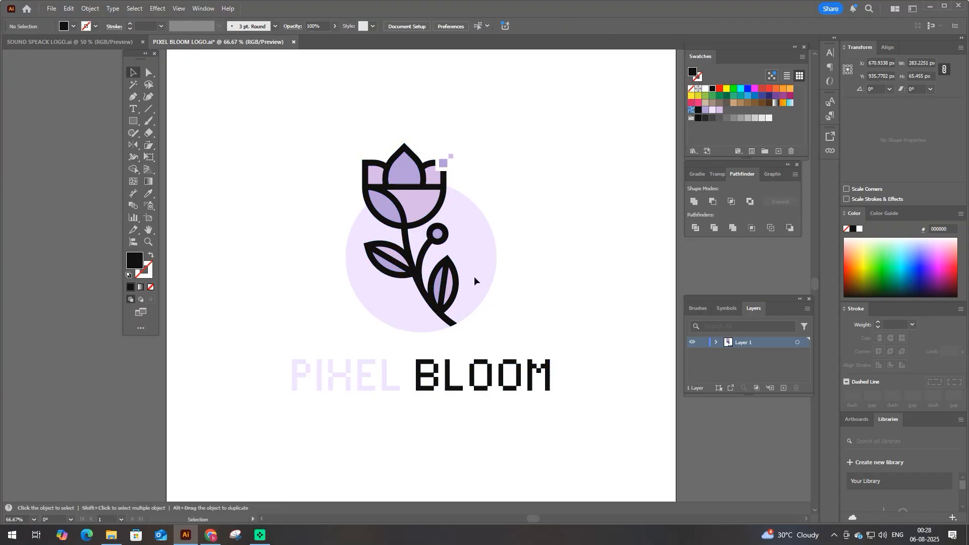
# - Group the flower and the lettering and centre the group vertically on the artboard
pyautogui.click(474, 276)
pyautogui.hotkey('ctrl', 'a')
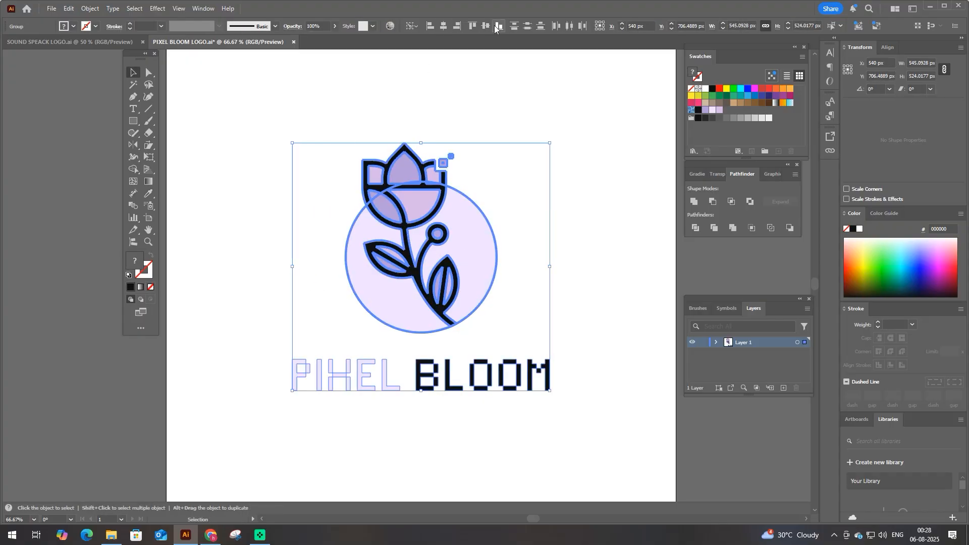
pyautogui.click(486, 27)
pyautogui.hotkey('ctrl', 'z')
pyautogui.hotkey('ctrl', 'g')
pyautogui.click(483, 28)
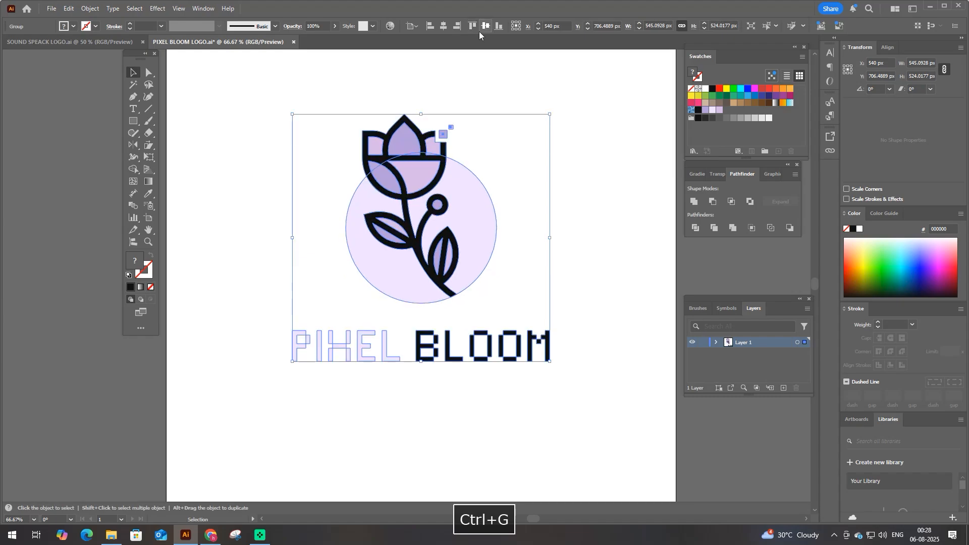
pyautogui.click(252, 224)
# - Scale the whole logo down slightly from its centre to about 526 px wide
pyautogui.hotkey('ctrl', '0')
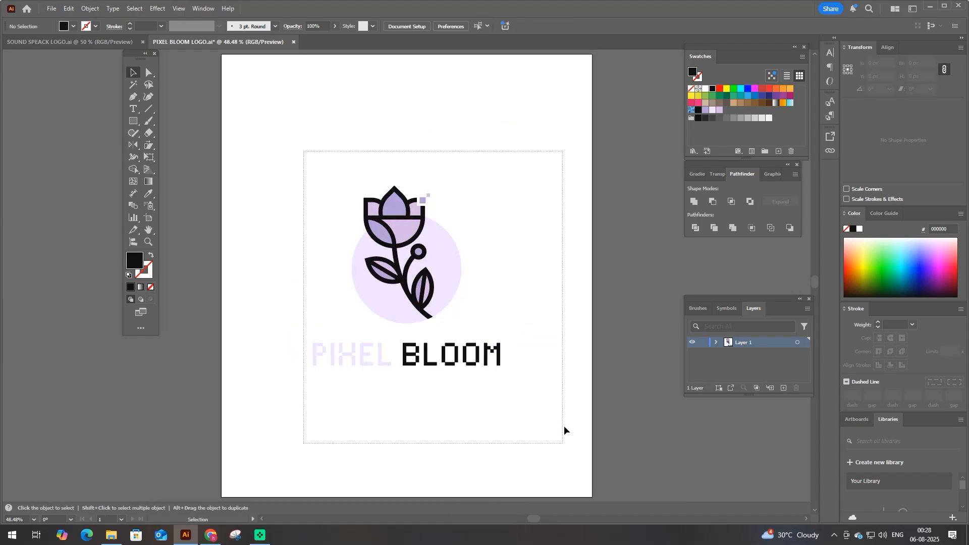
pyautogui.moveTo(564, 430); pyautogui.dragTo(563, 427)
pyautogui.moveTo(501, 367)
pyautogui.mouseDown()
pyautogui.moveTo(588, 483)
pyautogui.moveTo(515, 366)
pyautogui.mouseUp()
pyautogui.click(508, 387)
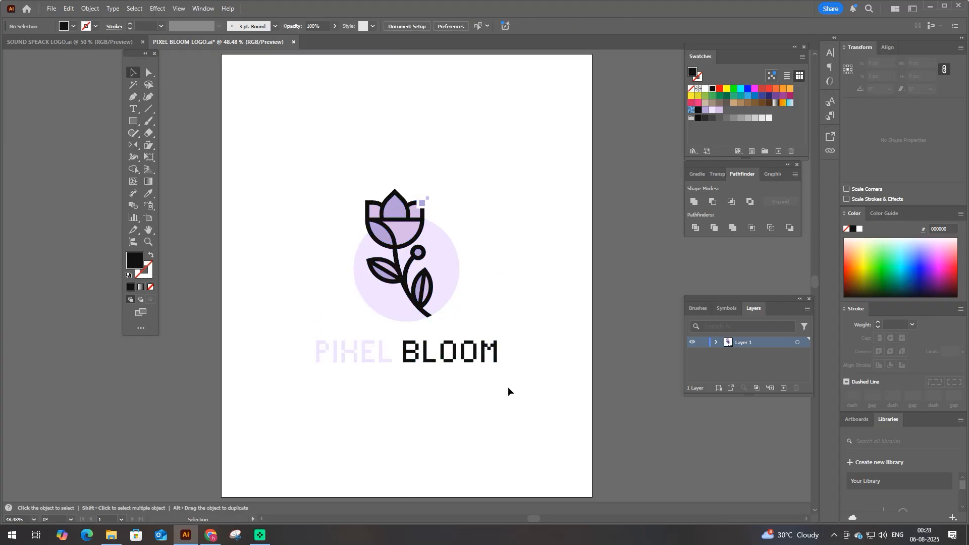
# - Draw a black rectangle covering the whole artboard and send it behind the logo
pyautogui.press('m')
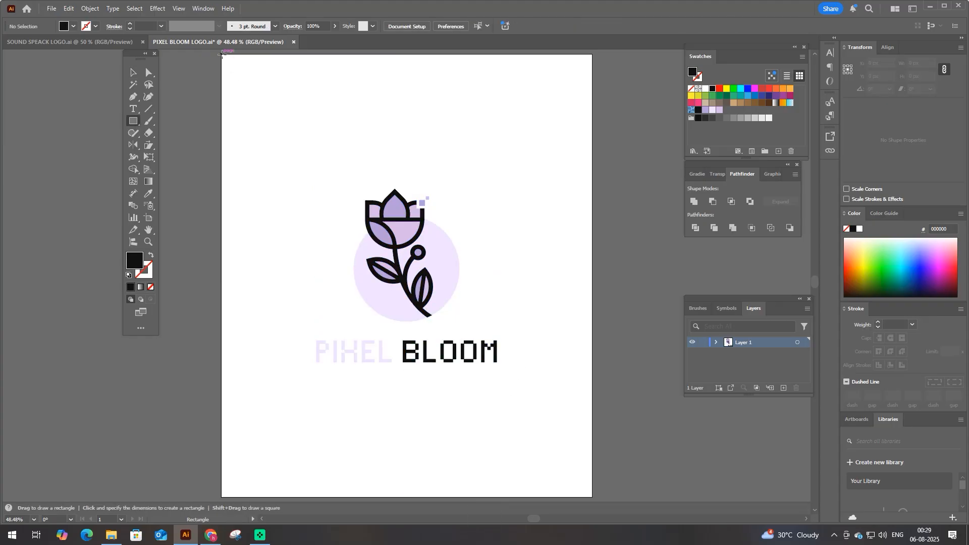
pyautogui.moveTo(222, 54); pyautogui.dragTo(591, 496)
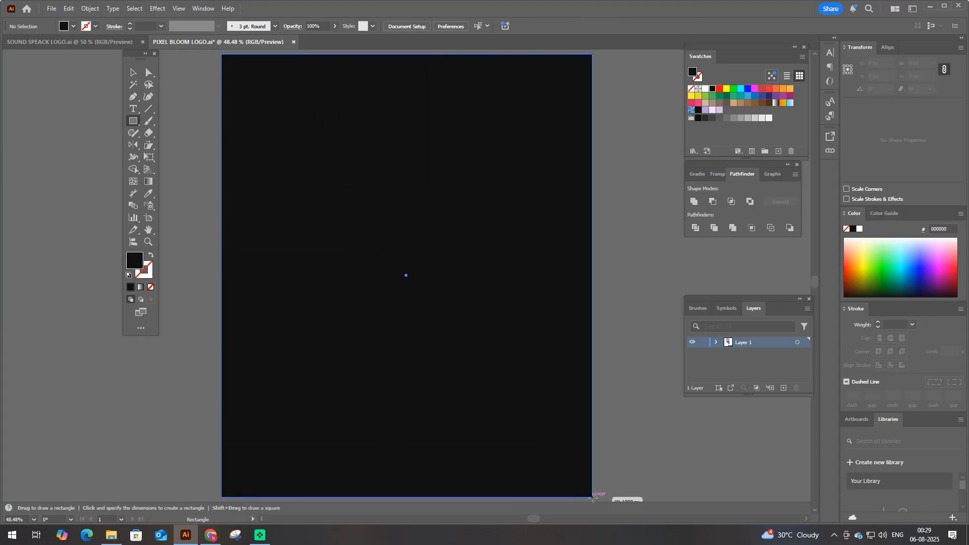
pyautogui.hotkey('ctrl', 'shift', '[')
pyautogui.press('F9')
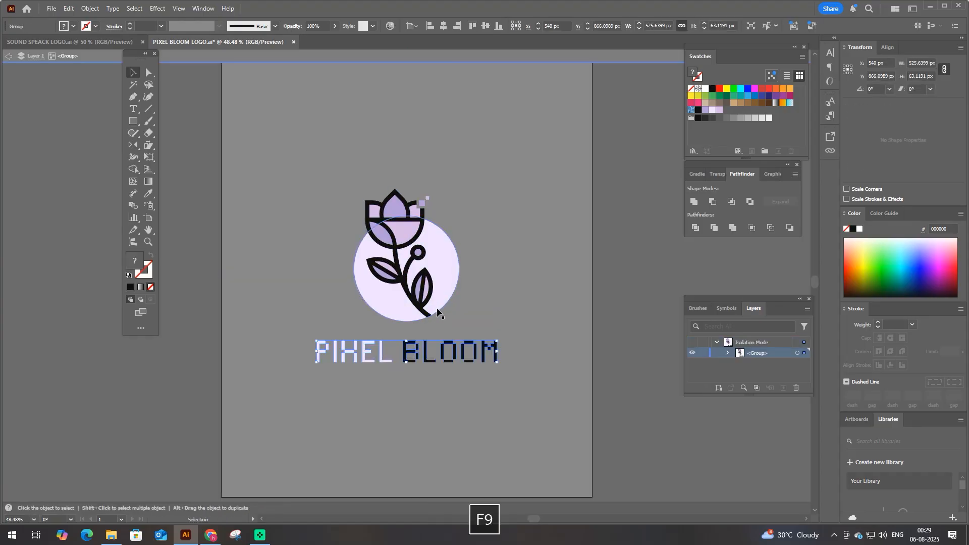
# - Fill the entire PIXEL BLOOM lettering with the circle's pale lavender and slightly enlarge the whole logo from its centre
pyautogui.press('i')
pyautogui.click(442, 285)
pyautogui.press('F9')
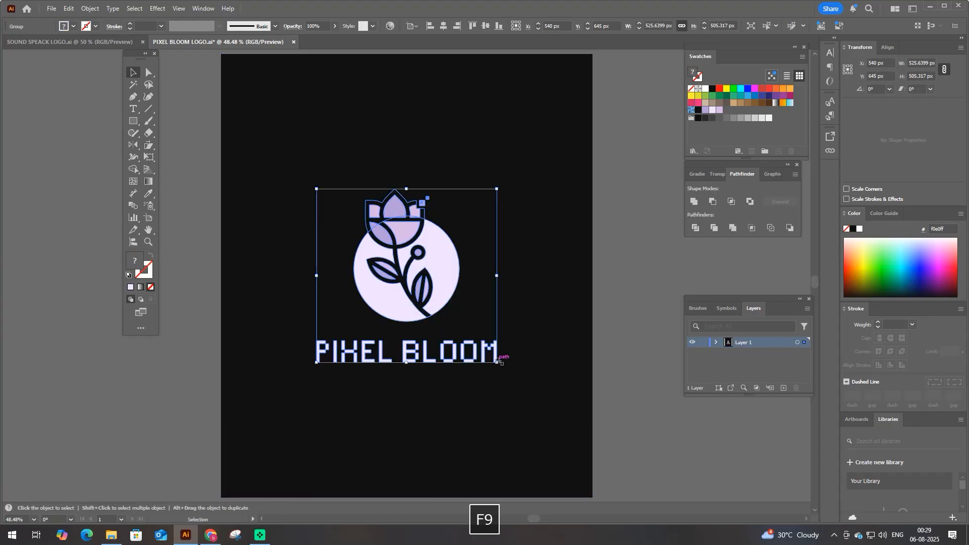
pyautogui.moveTo(496, 353); pyautogui.dragTo(519, 378)
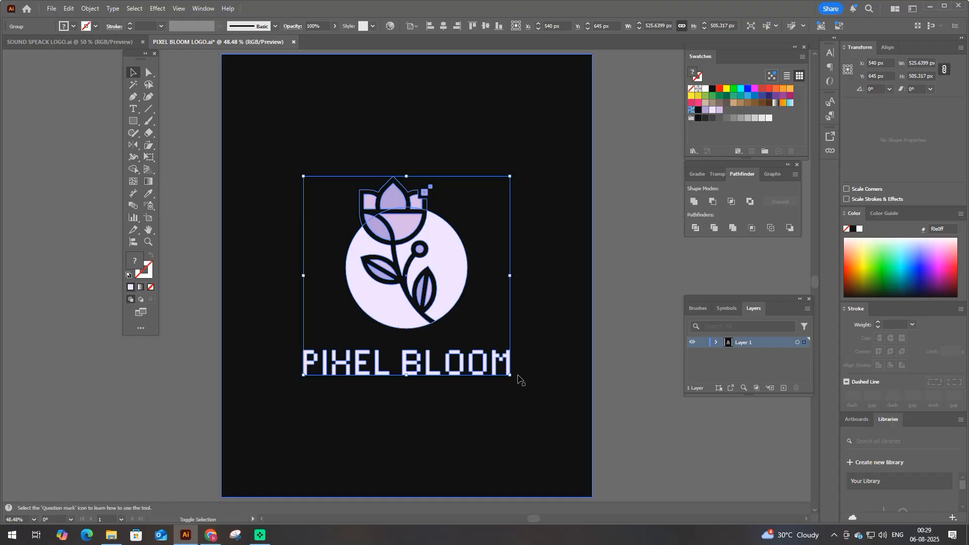
pyautogui.click(620, 331)
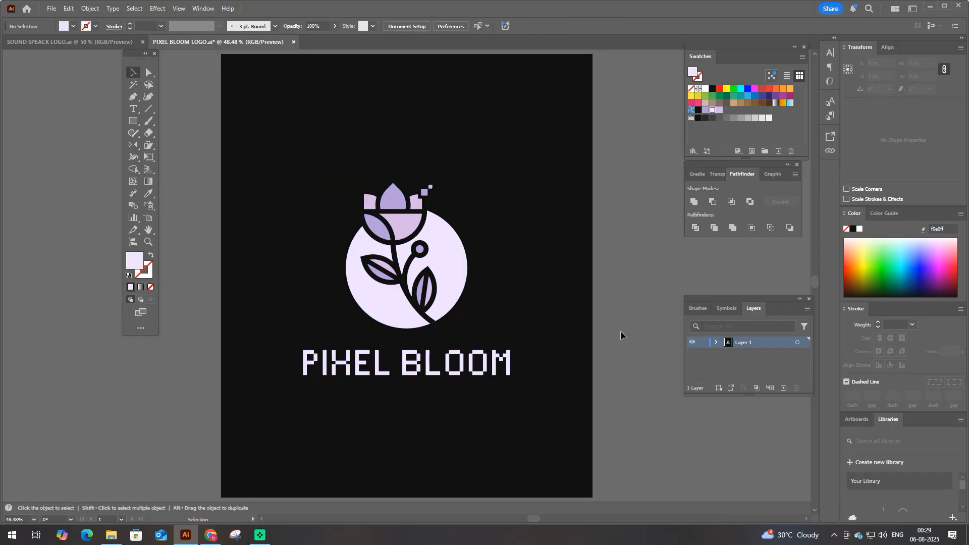